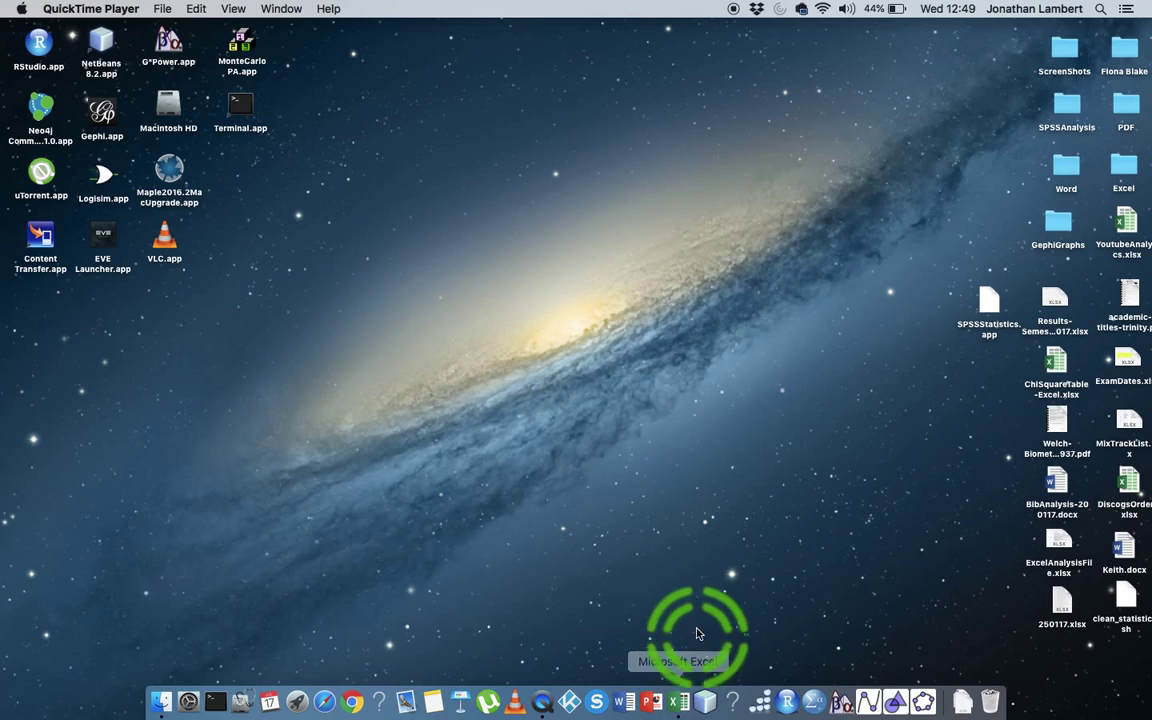
- Open the Project Dataset workbook from Excel's dock menu and make it full screen
{"action": "right_click", "coordinate": [680, 702]}
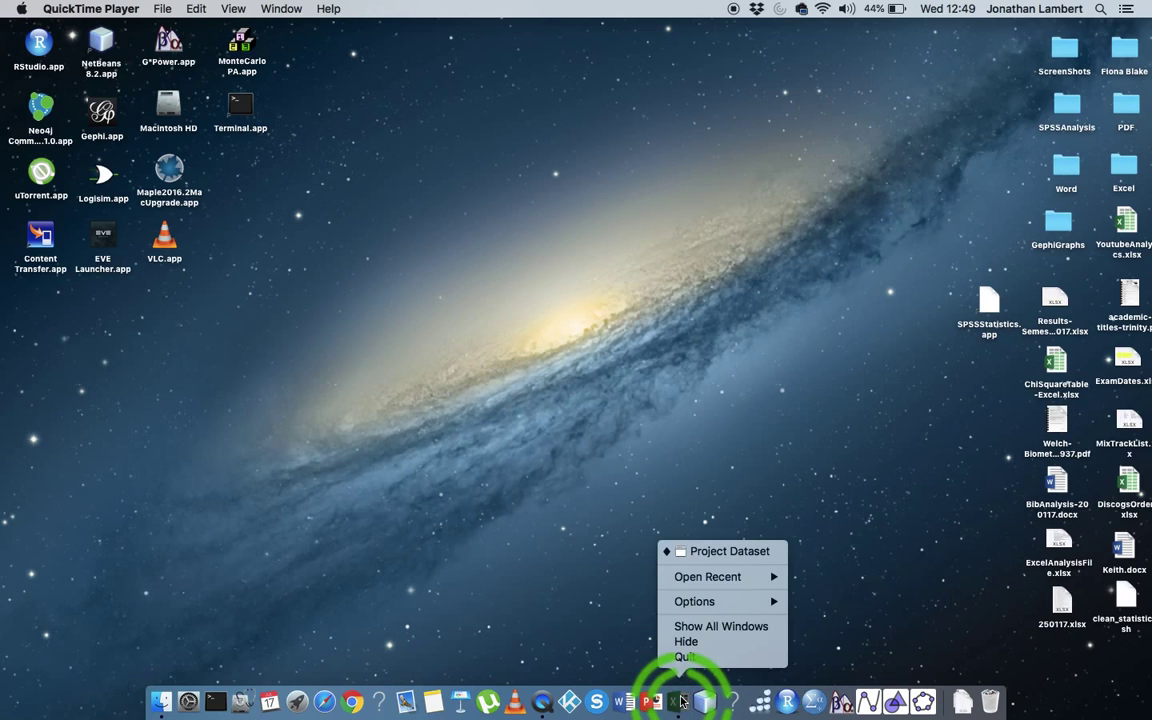
{"action": "left_click", "coordinate": [722, 552]}
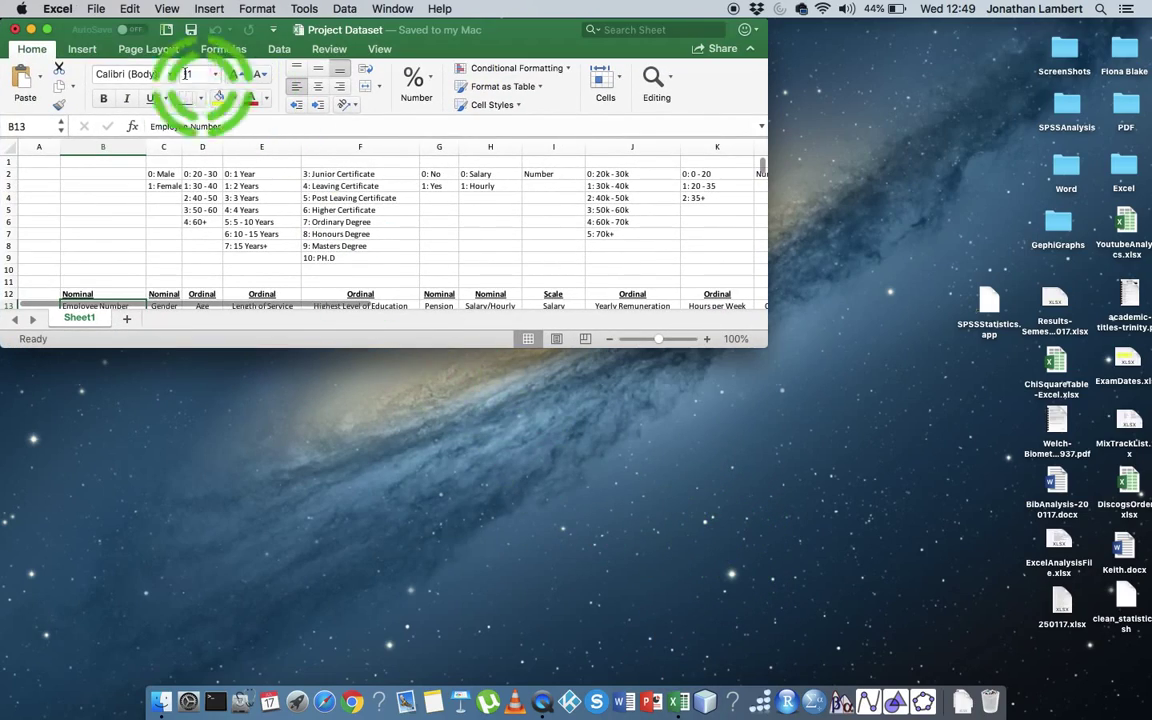
{"action": "left_click", "coordinate": [48, 30]}
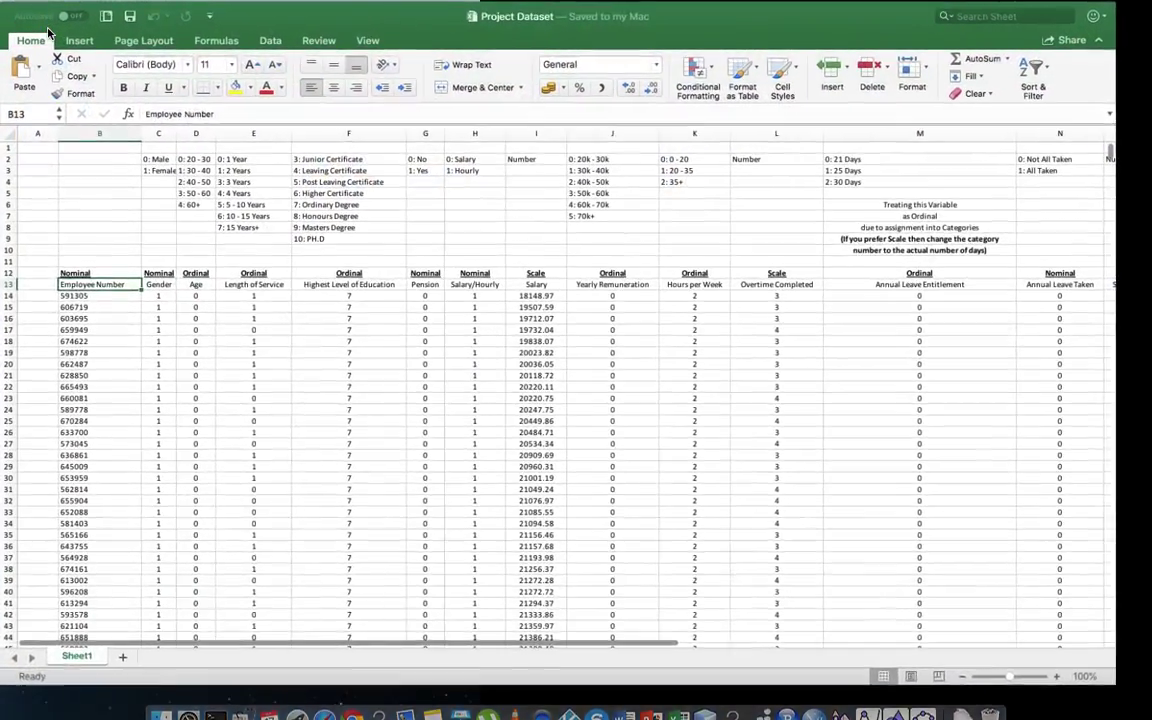
{"action": "left_click", "coordinate": [502, 267]}
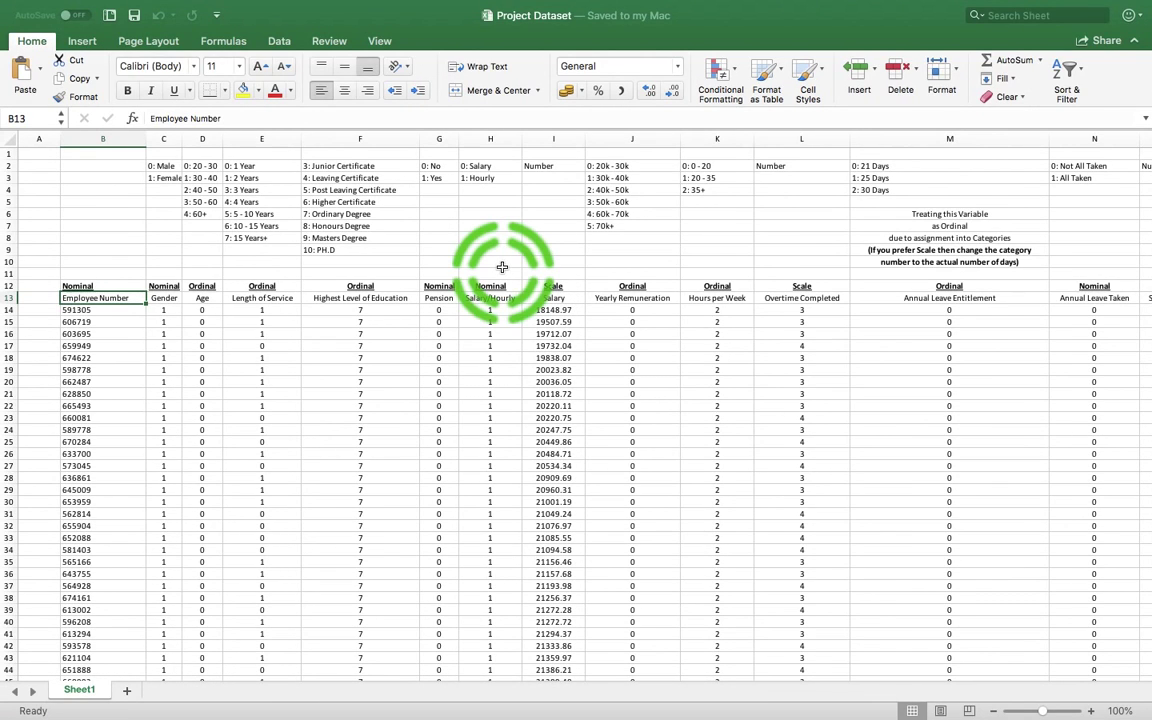
{"action": "left_click", "coordinate": [7, 310]}
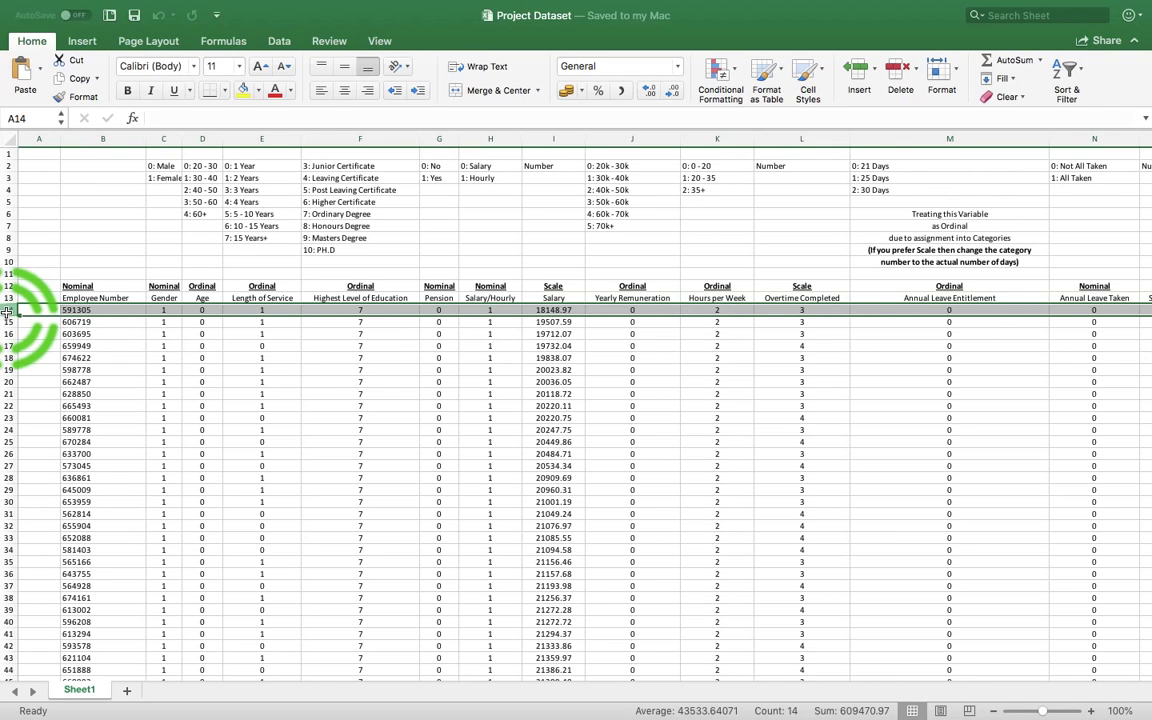
{"action": "left_click", "coordinate": [66, 310]}
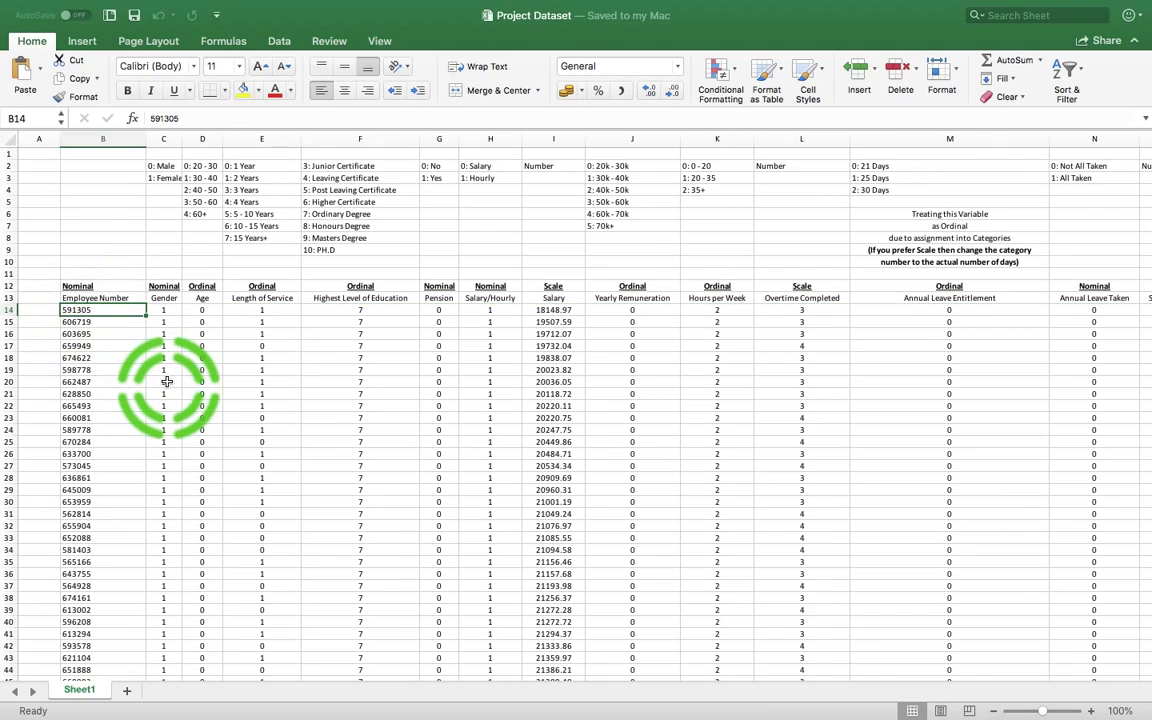
- Select the Employee Number heading and row 14's cells, ending with the first employee's whole record selected
{"action": "scroll", "coordinate": [167, 381], "scroll_direction": "up", "scroll_amount": 5}
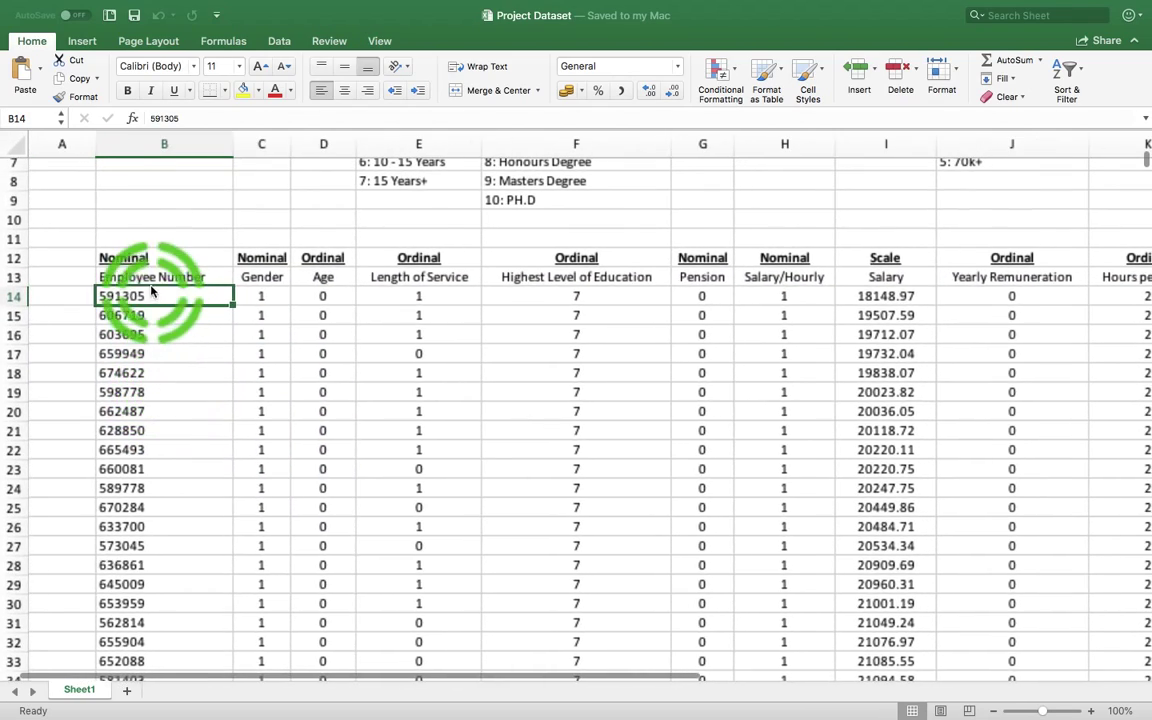
{"action": "left_click", "coordinate": [150, 279]}
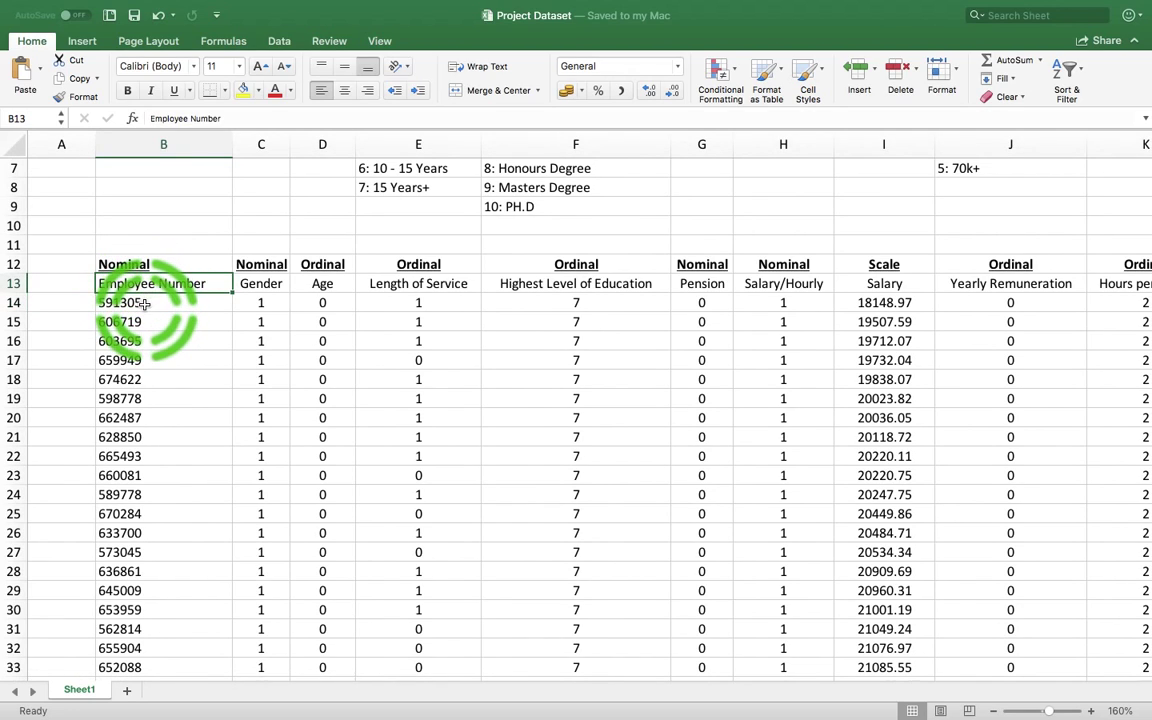
{"action": "left_click", "coordinate": [8, 302]}
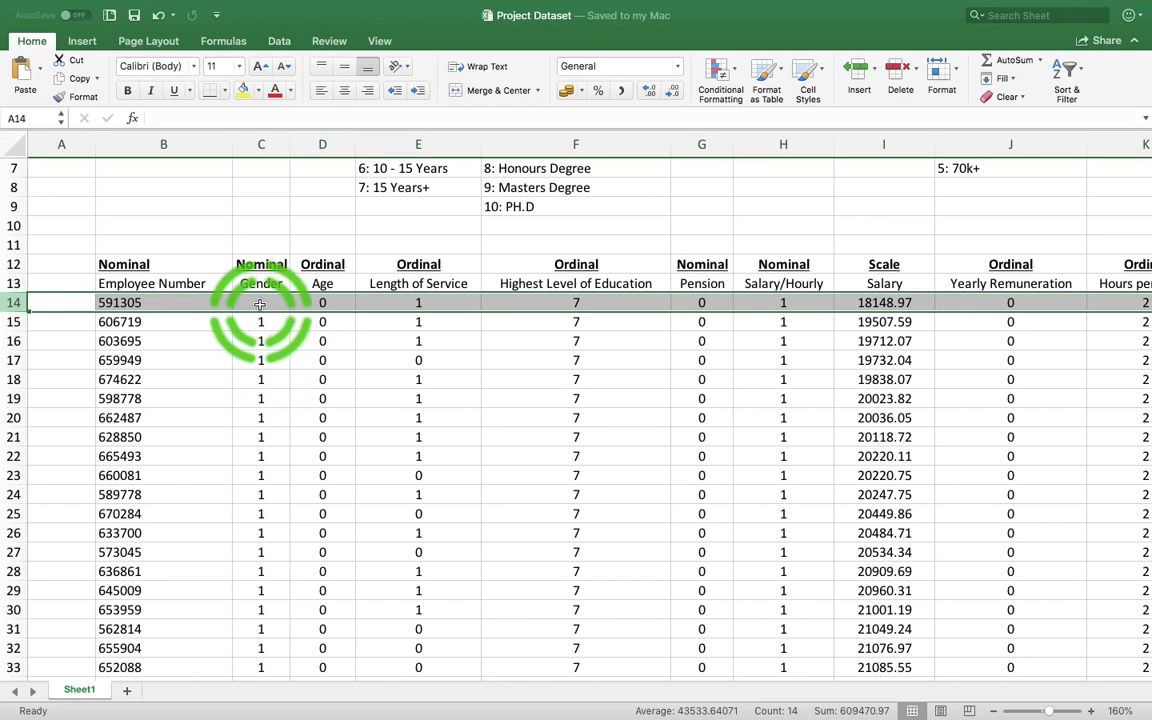
{"action": "scroll", "coordinate": [257, 320], "scroll_direction": "up", "scroll_amount": 3}
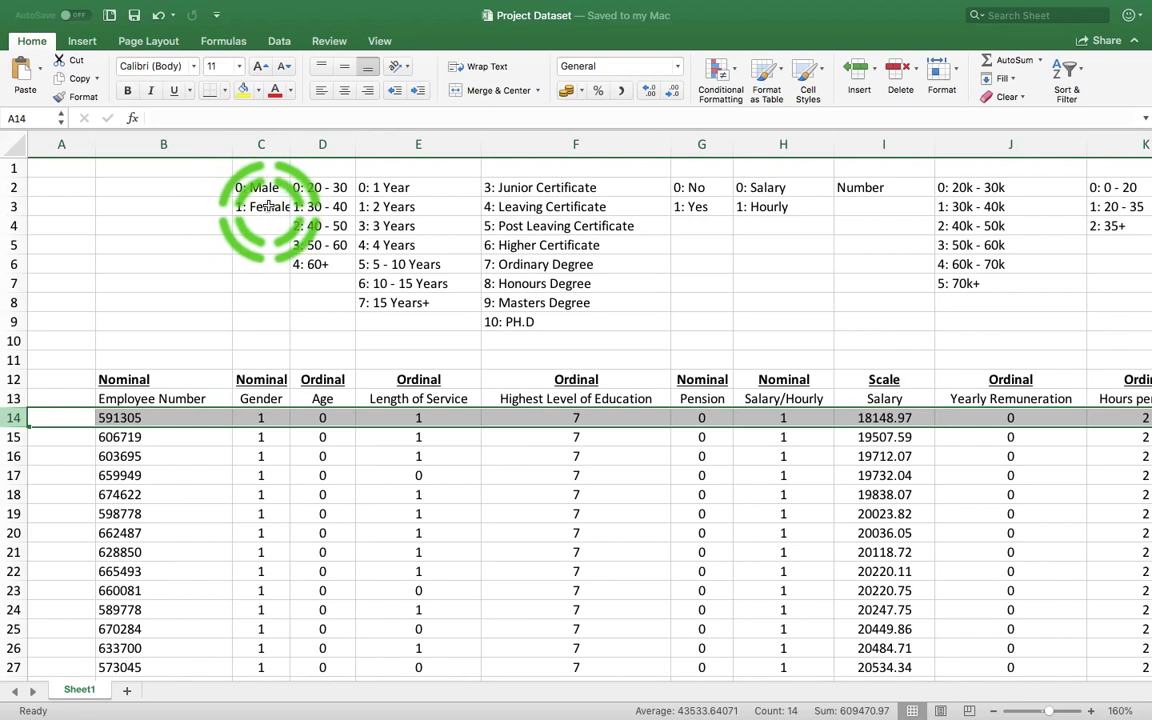
{"action": "left_click", "coordinate": [128, 420]}
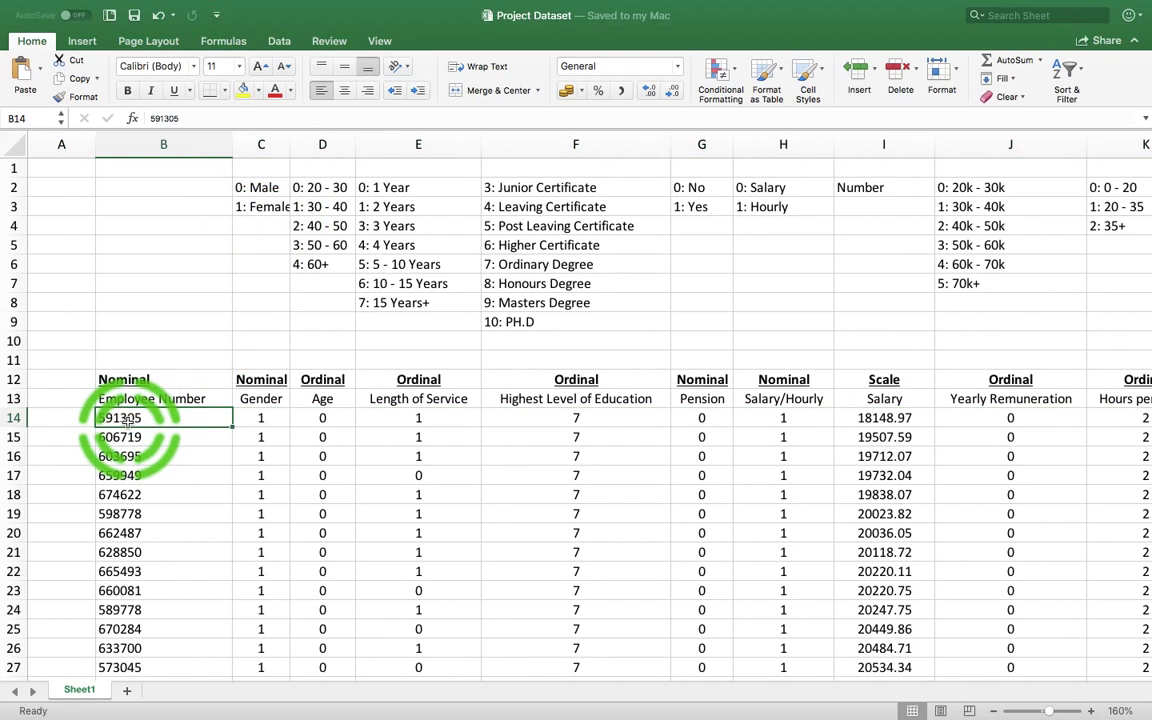
{"action": "left_click", "coordinate": [18, 418]}
{"action": "left_click", "coordinate": [263, 420]}
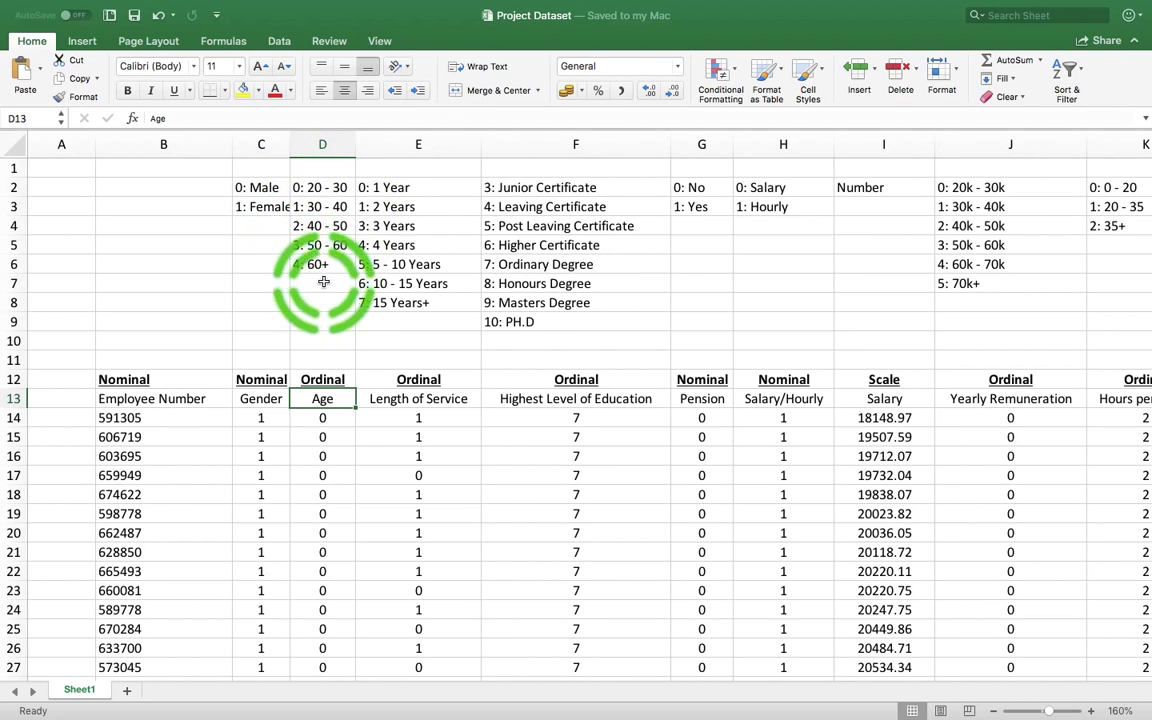
{"action": "left_click", "coordinate": [16, 418]}
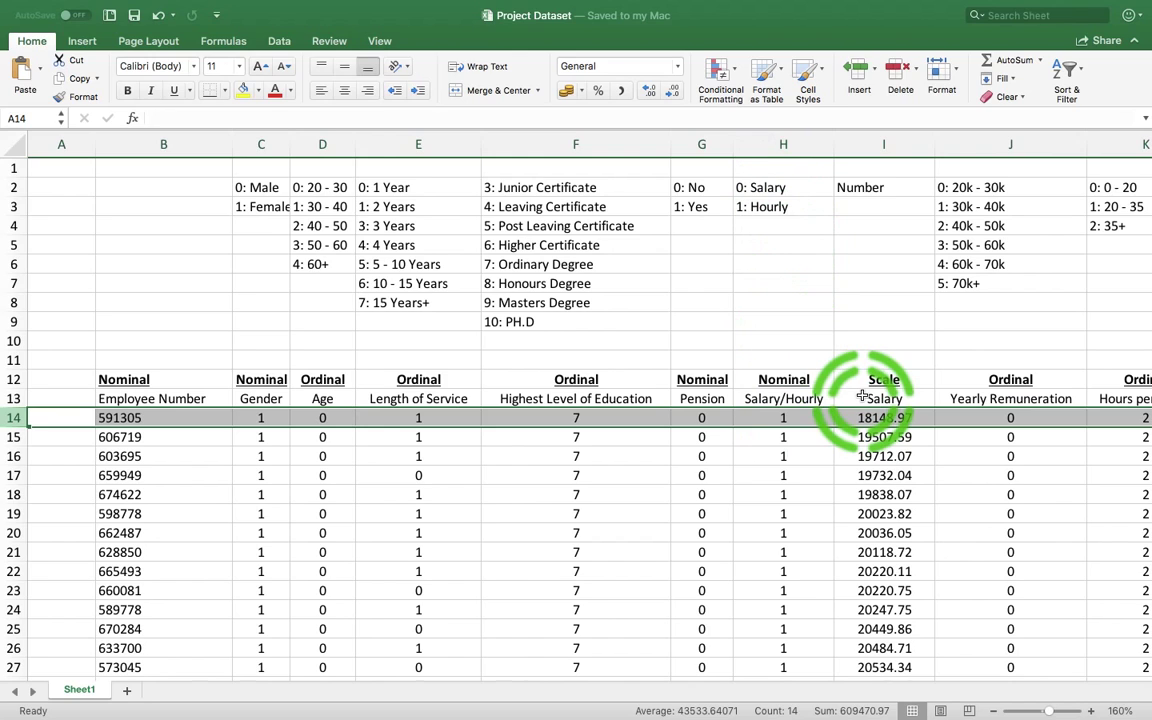
- Show J14's nested IF formula, which bands the 18148.97 salary in I14
{"action": "scroll", "coordinate": [862, 397], "scroll_direction": "right", "scroll_amount": 5}
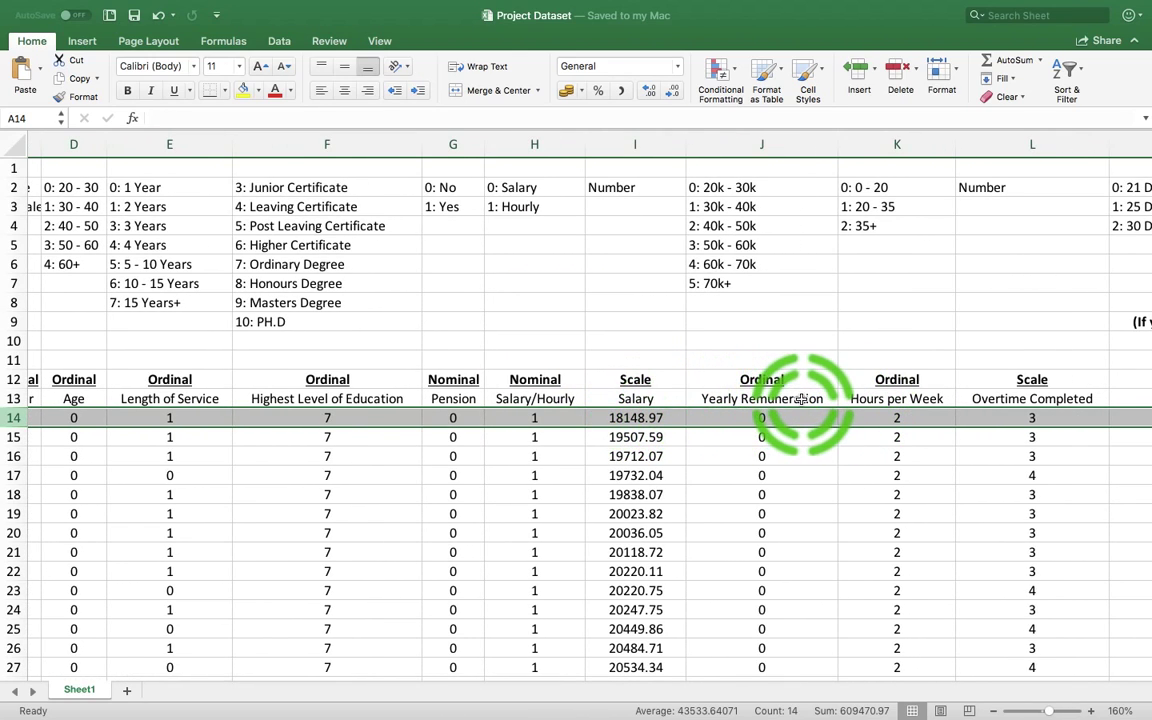
{"action": "scroll", "coordinate": [802, 398], "scroll_direction": "right", "scroll_amount": 2}
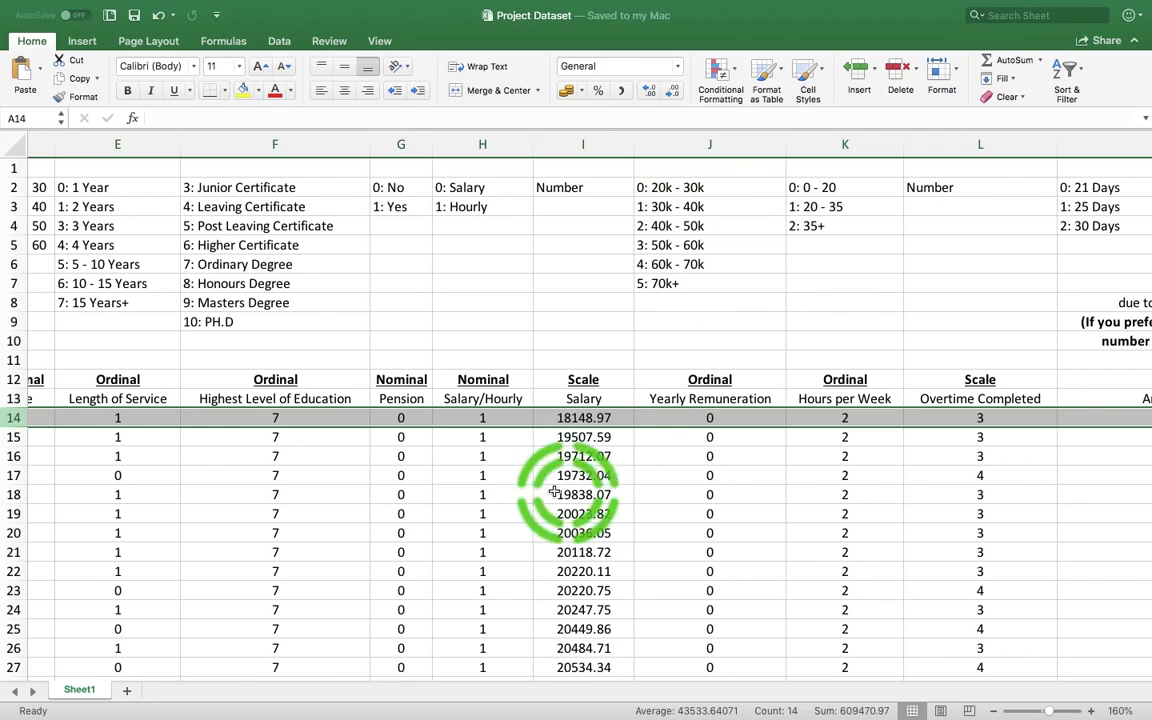
{"action": "left_click", "coordinate": [620, 420]}
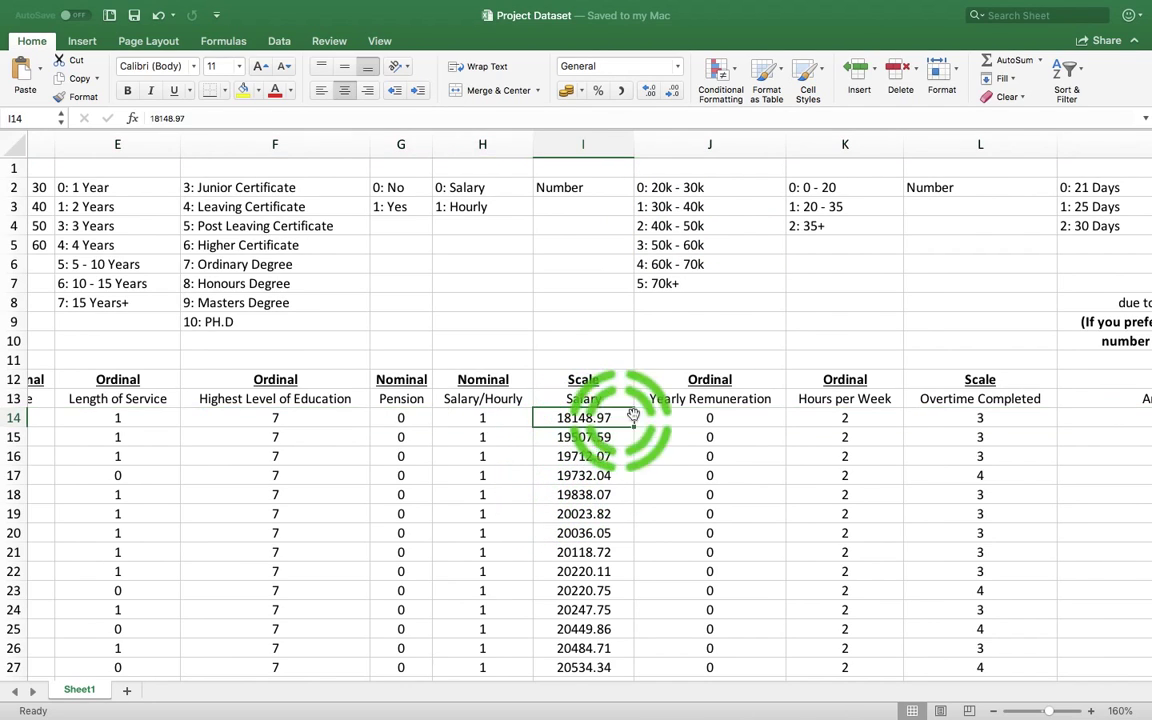
{"action": "left_click", "coordinate": [705, 419]}
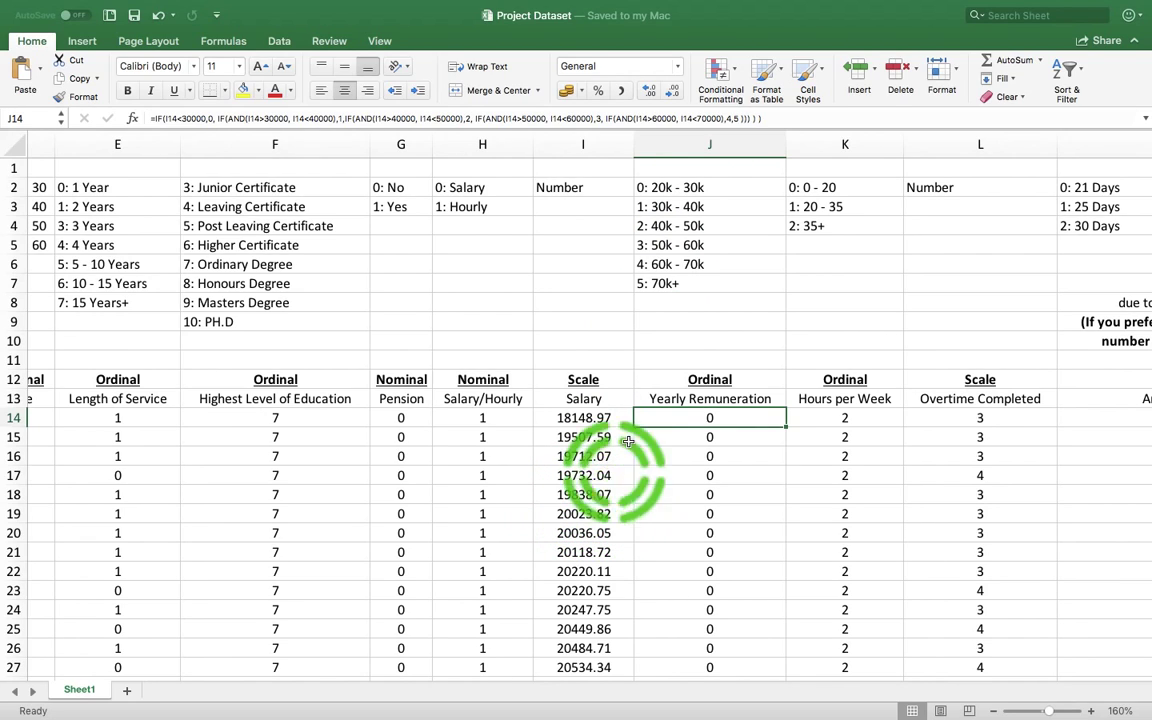
- Correct the J2 band label from 20k to 10k so it reads '0: 10k - 30k'
{"action": "double_click", "coordinate": [658, 189]}
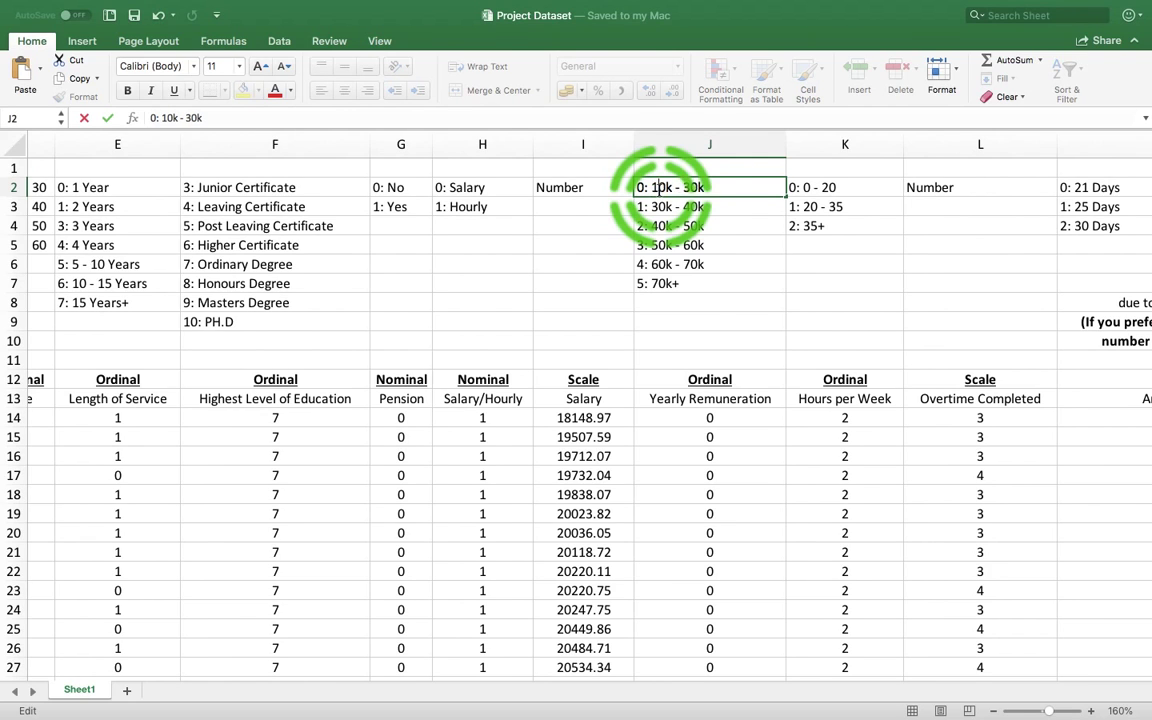
{"action": "left_click", "coordinate": [680, 283]}
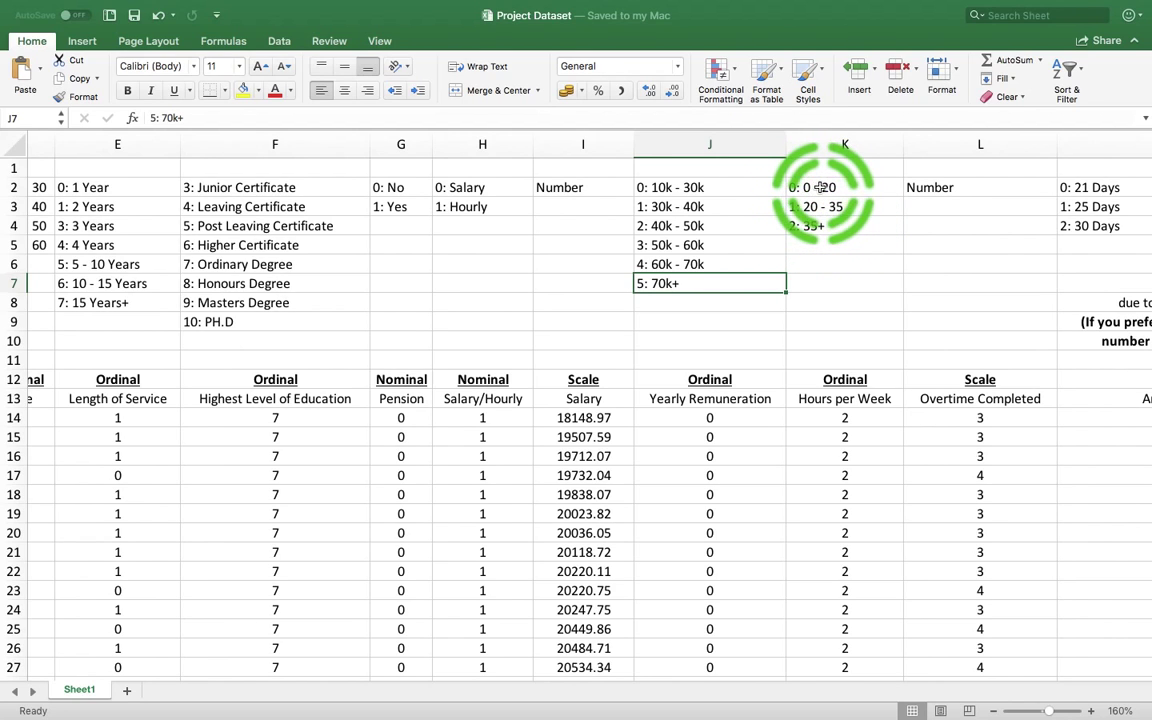
{"action": "scroll", "coordinate": [913, 283], "scroll_direction": "right", "scroll_amount": 4}
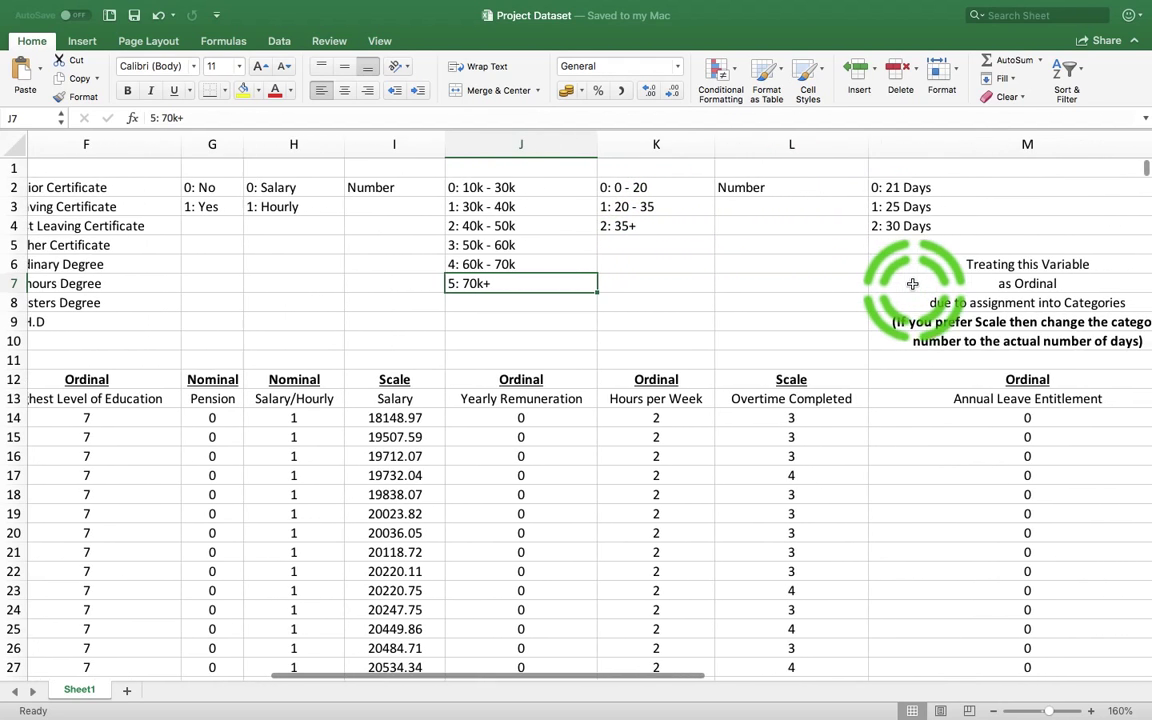
{"action": "left_click", "coordinate": [812, 397]}
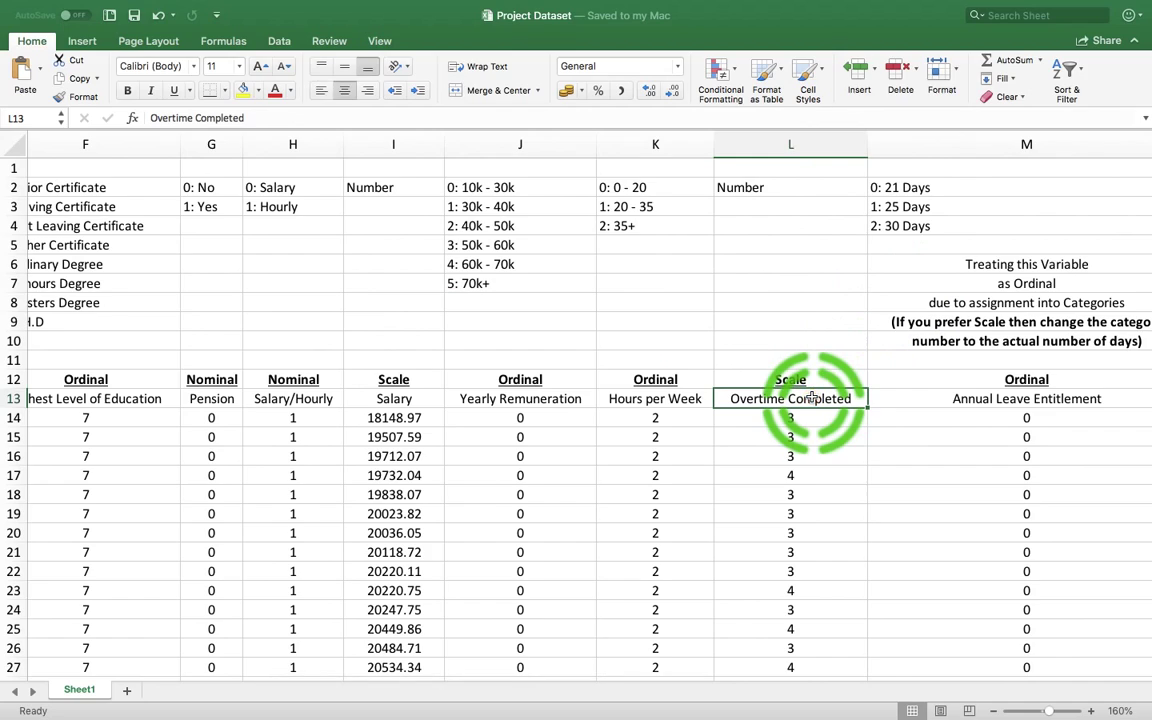
{"action": "left_click", "coordinate": [975, 397]}
{"action": "scroll", "coordinate": [985, 397], "scroll_direction": "right", "scroll_amount": 2}
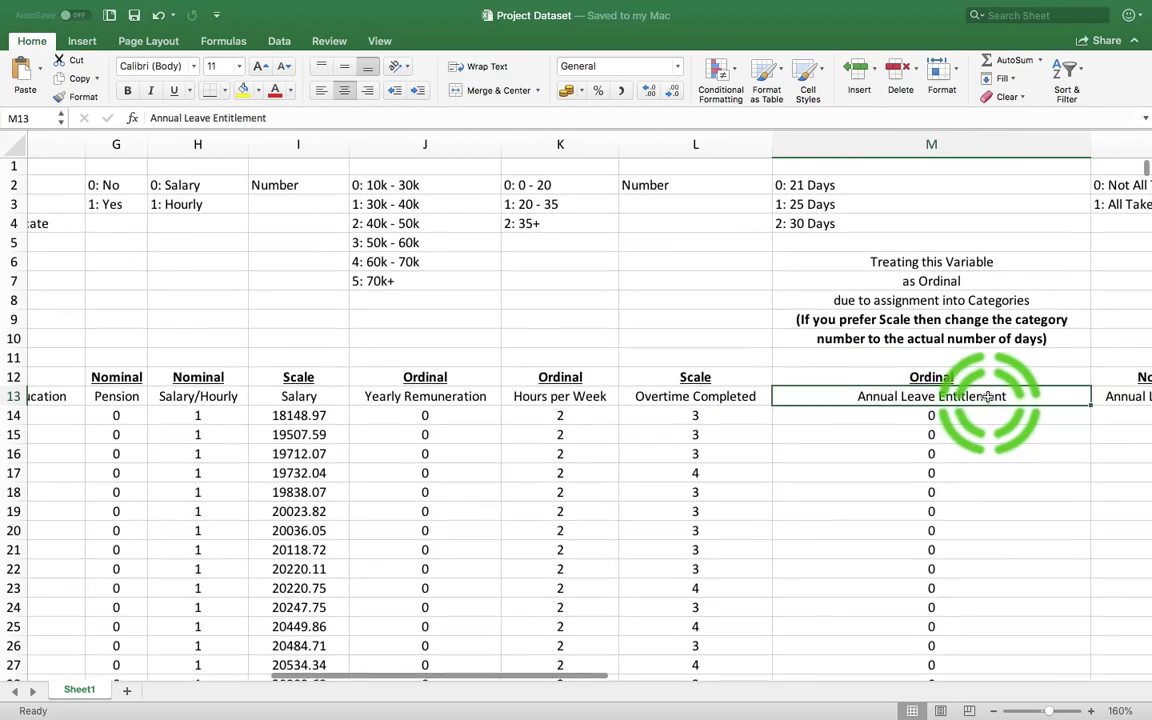
{"action": "scroll", "coordinate": [980, 395], "scroll_direction": "right", "scroll_amount": 6}
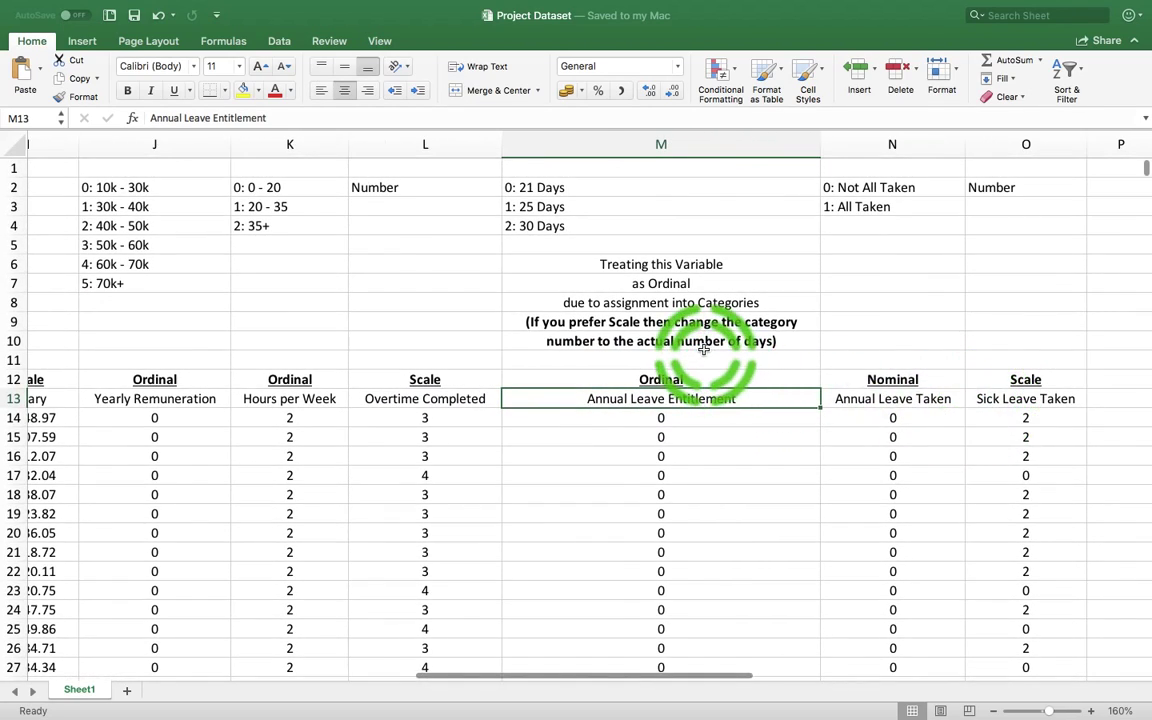
{"action": "left_click", "coordinate": [548, 226]}
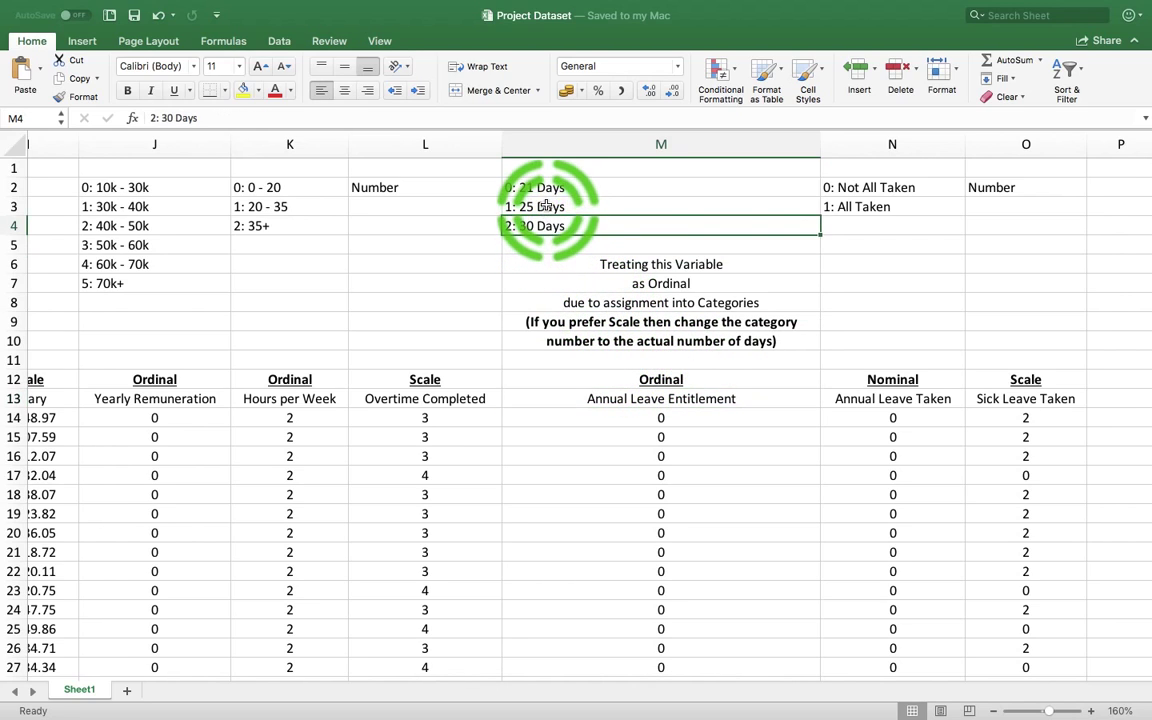
{"action": "left_click", "coordinate": [550, 207]}
{"action": "left_click", "coordinate": [550, 189]}
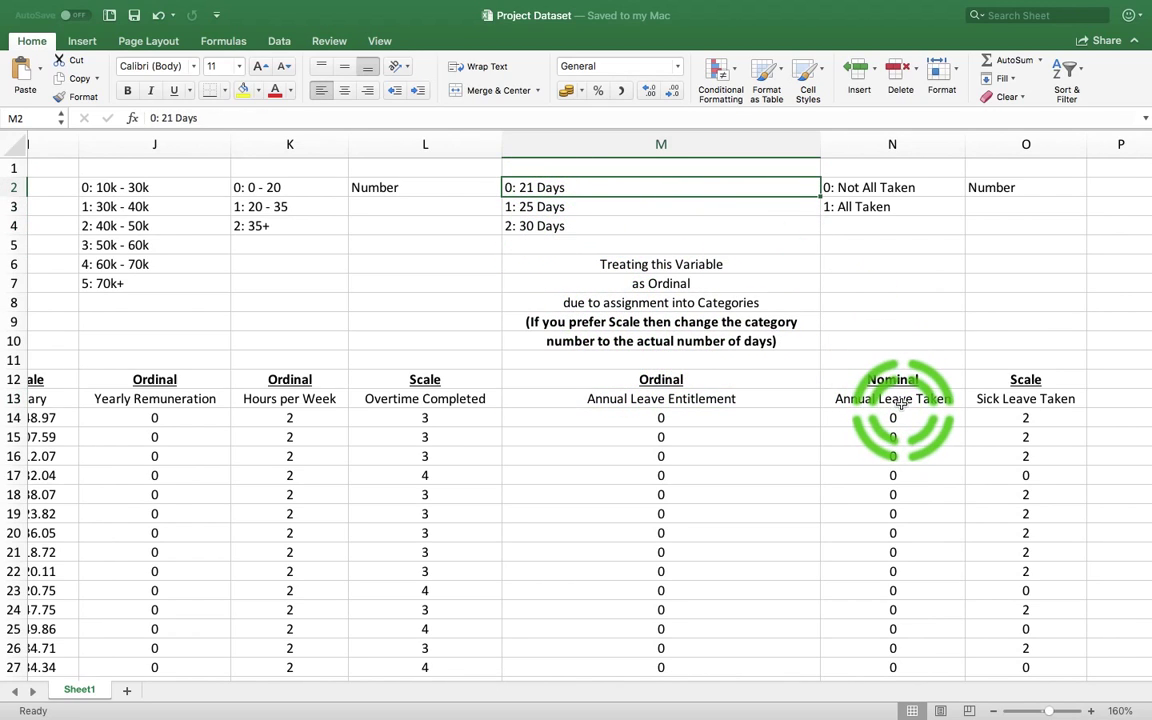
{"action": "left_click", "coordinate": [925, 400]}
{"action": "scroll", "coordinate": [926, 400], "scroll_direction": "right", "scroll_amount": 1}
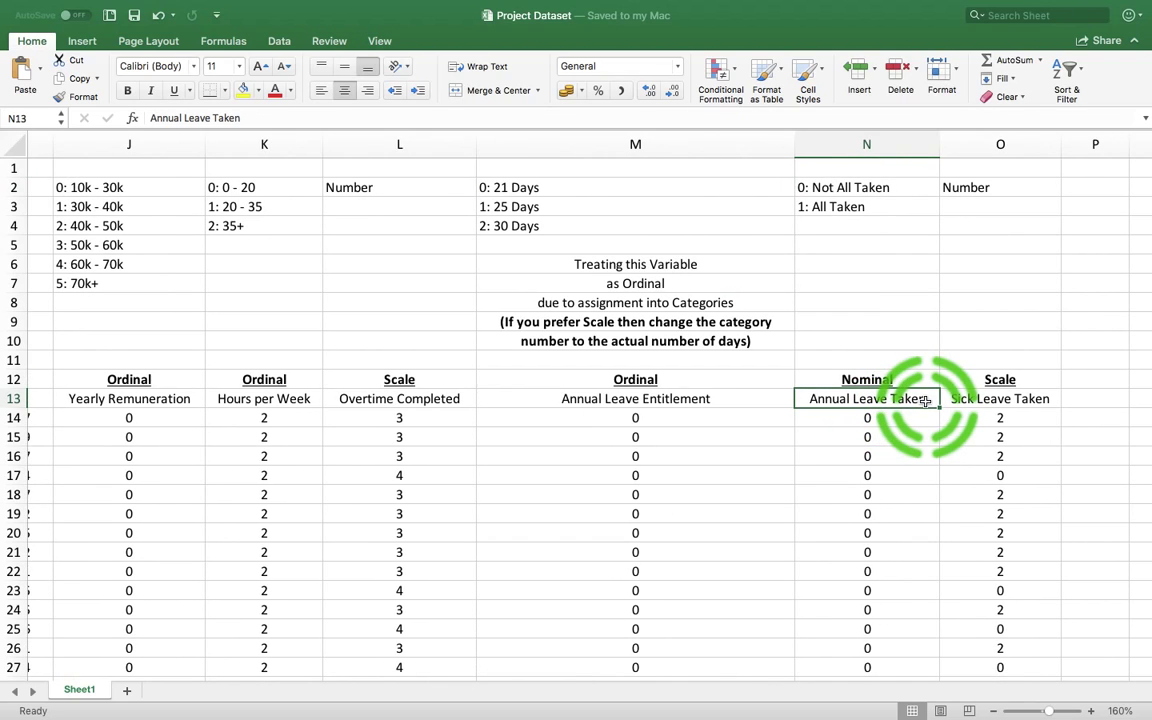
{"action": "left_click", "coordinate": [996, 400]}
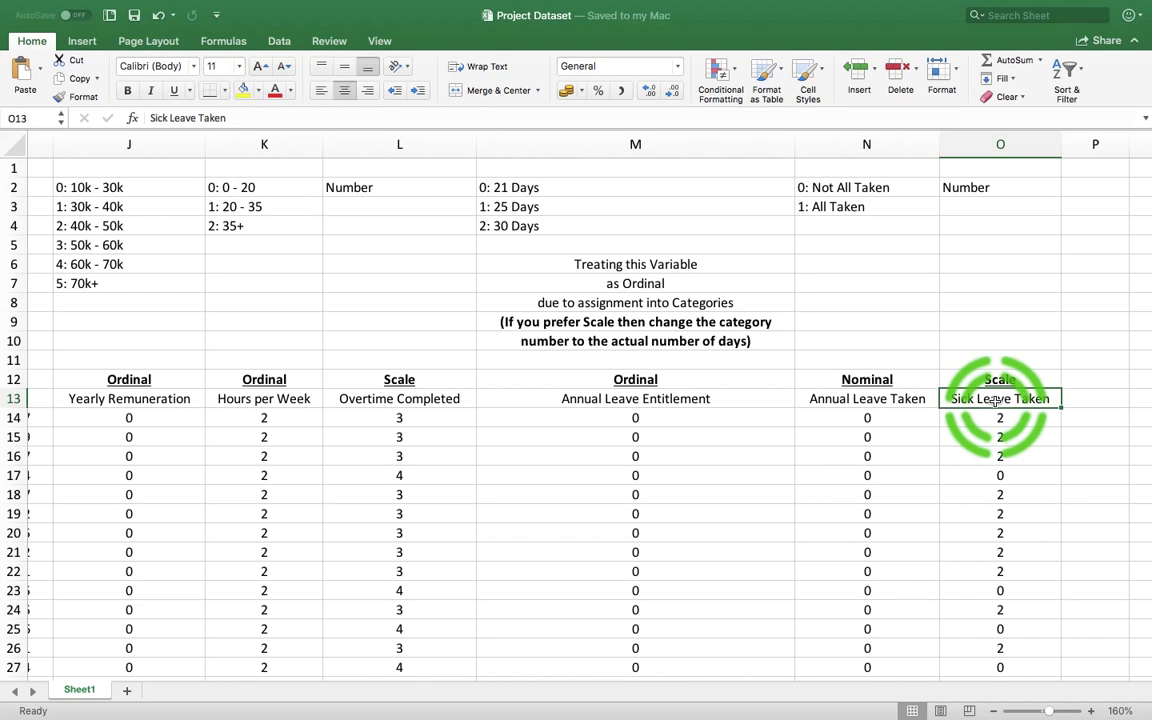
{"action": "scroll", "coordinate": [562, 385], "scroll_direction": "left", "scroll_amount": 10}
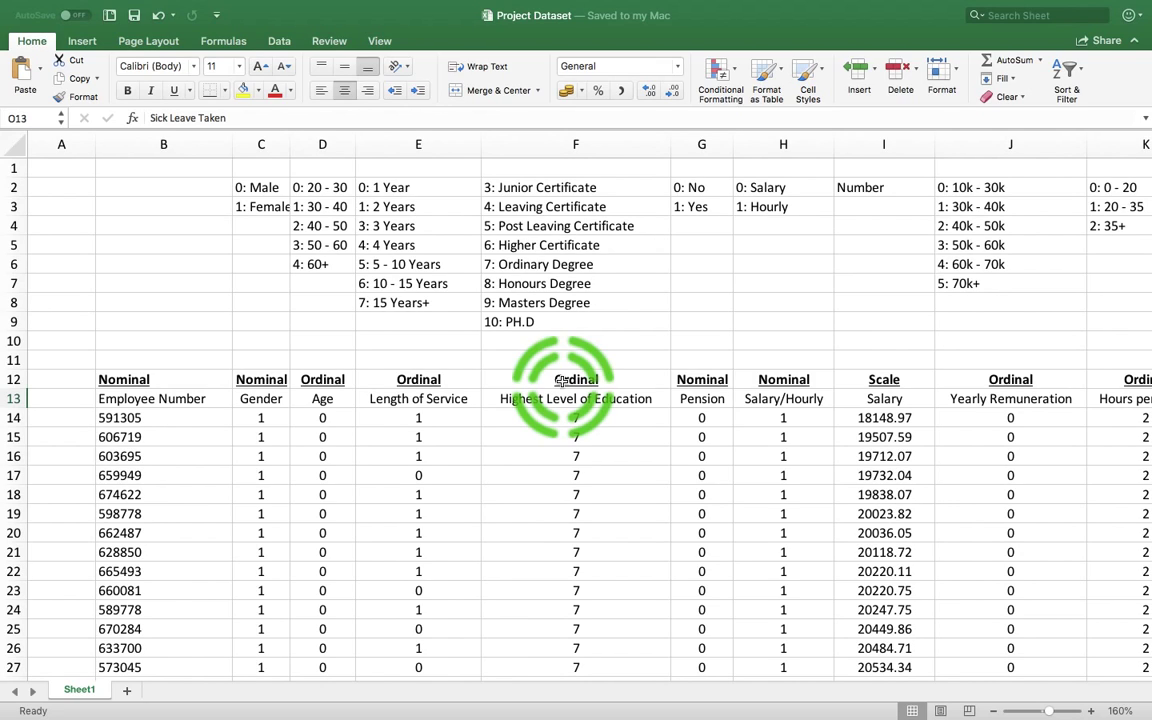
{"action": "left_click", "coordinate": [258, 143]}
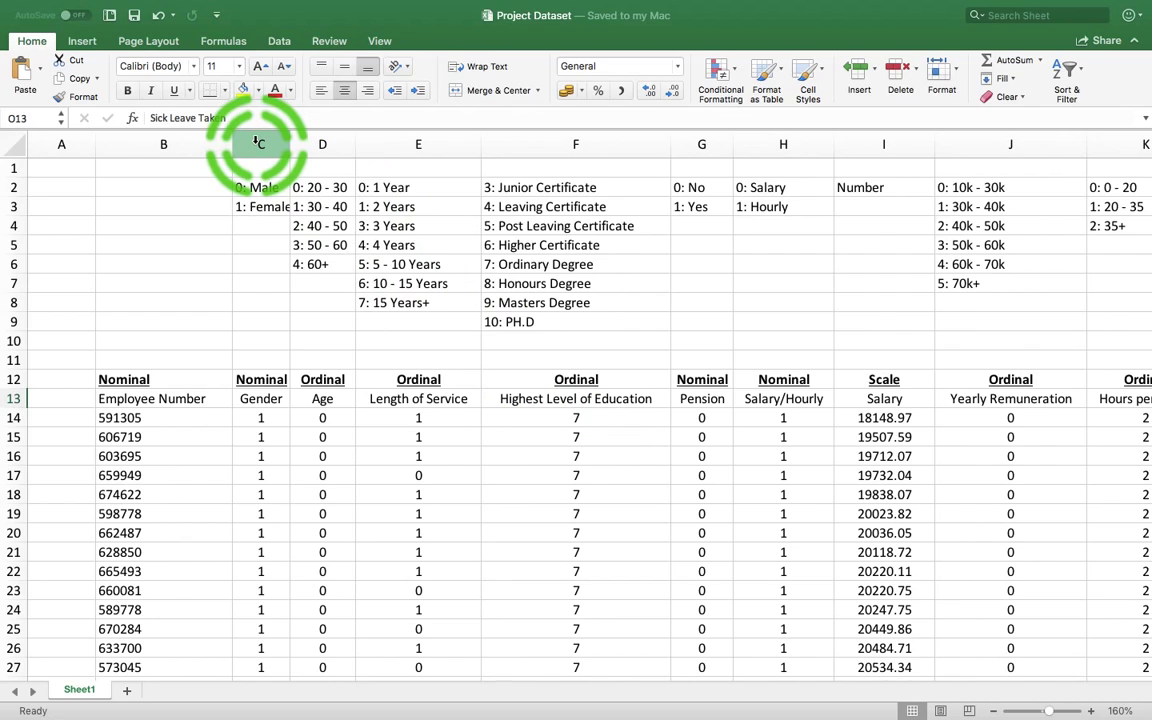
{"action": "left_click", "coordinate": [456, 144]}
{"action": "left_click", "coordinate": [586, 143]}
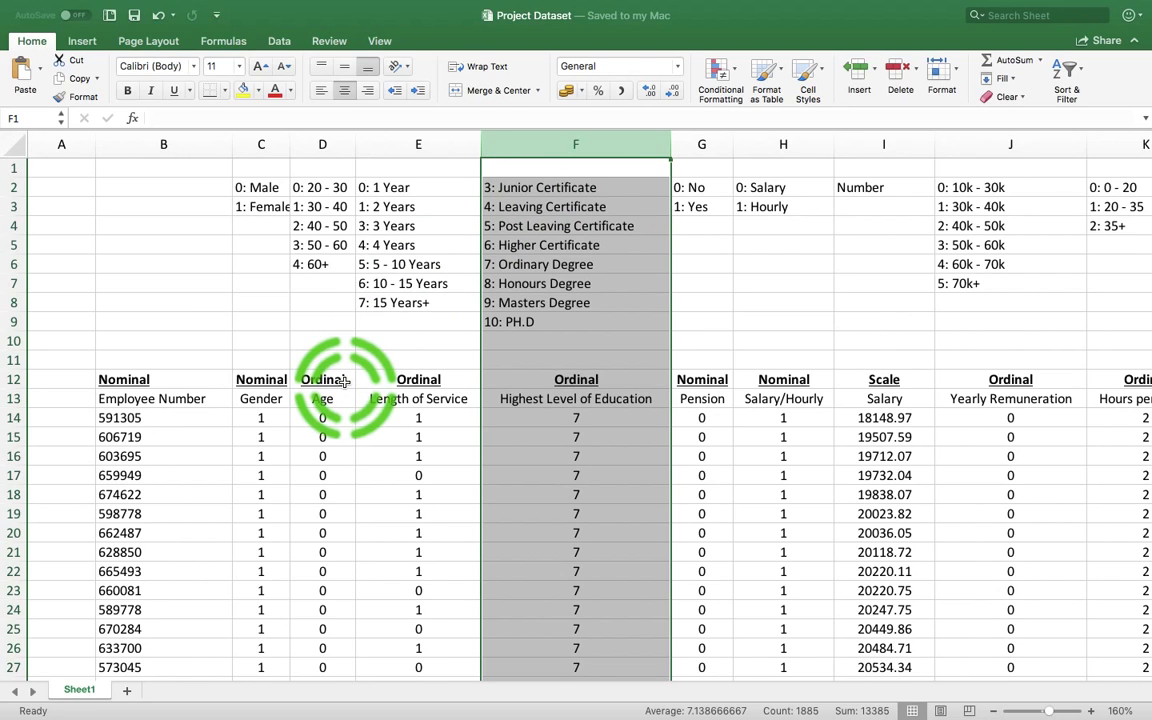
{"action": "left_click", "coordinate": [262, 144]}
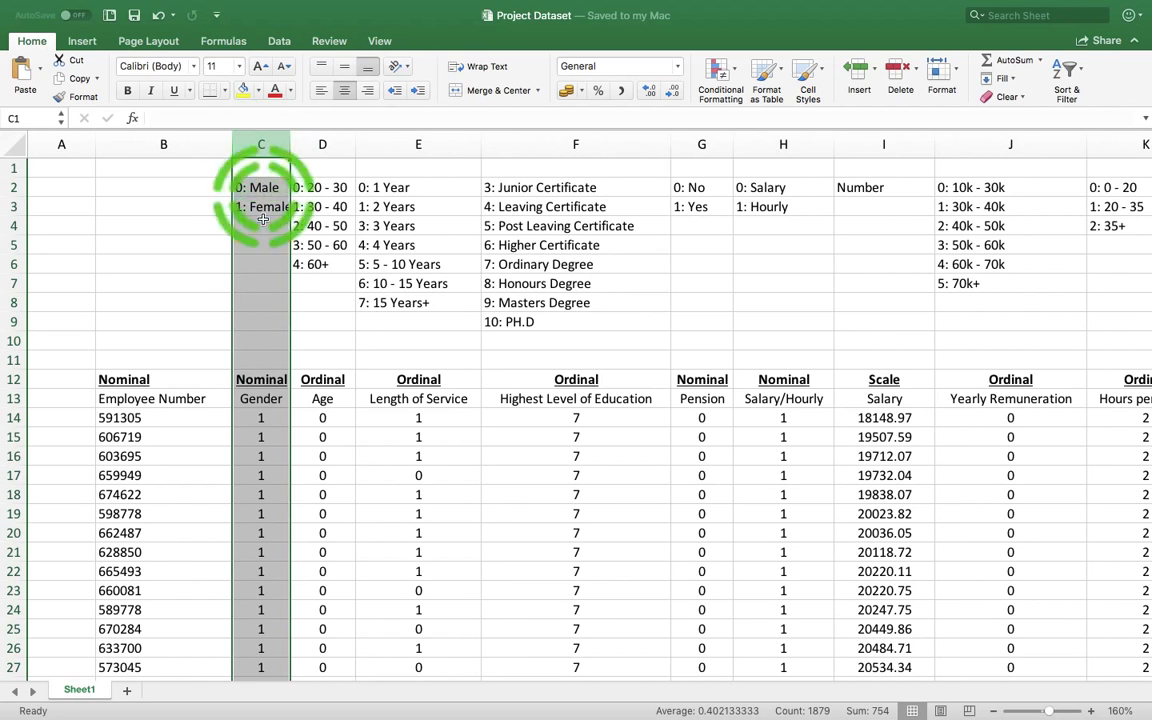
{"action": "left_click", "coordinate": [889, 145]}
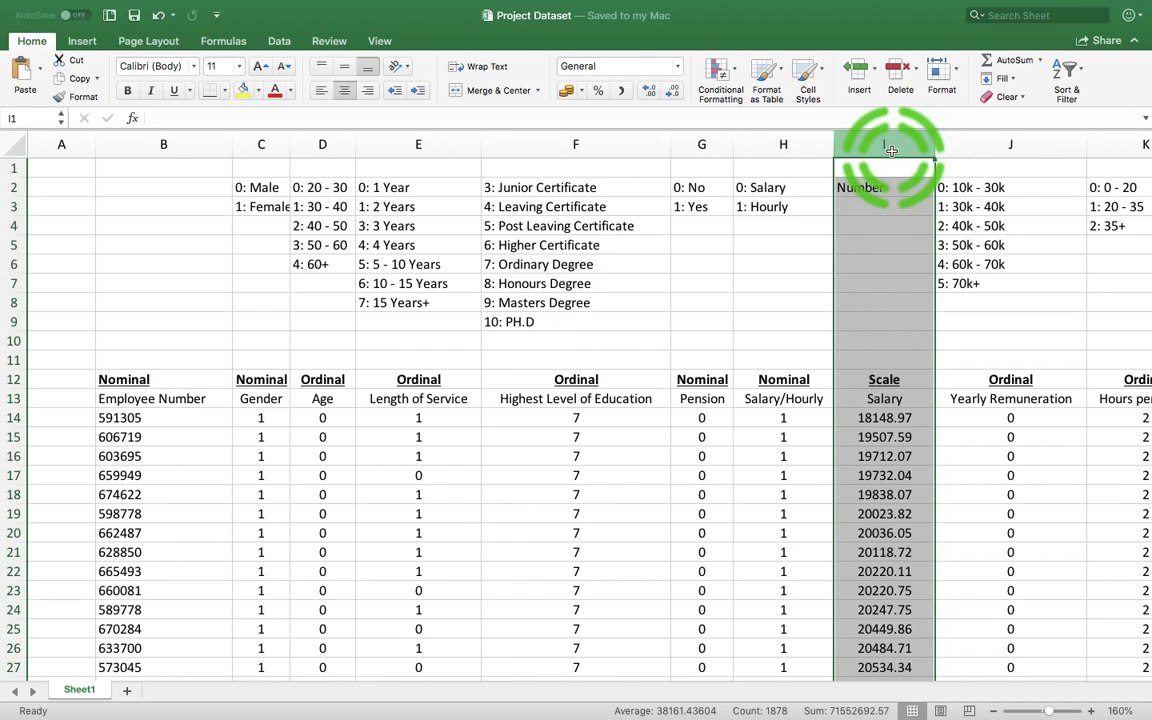
{"action": "left_click", "coordinate": [145, 418]}
{"action": "left_click_drag", "start_coordinate": [145, 418], "coordinate": [210, 418]}
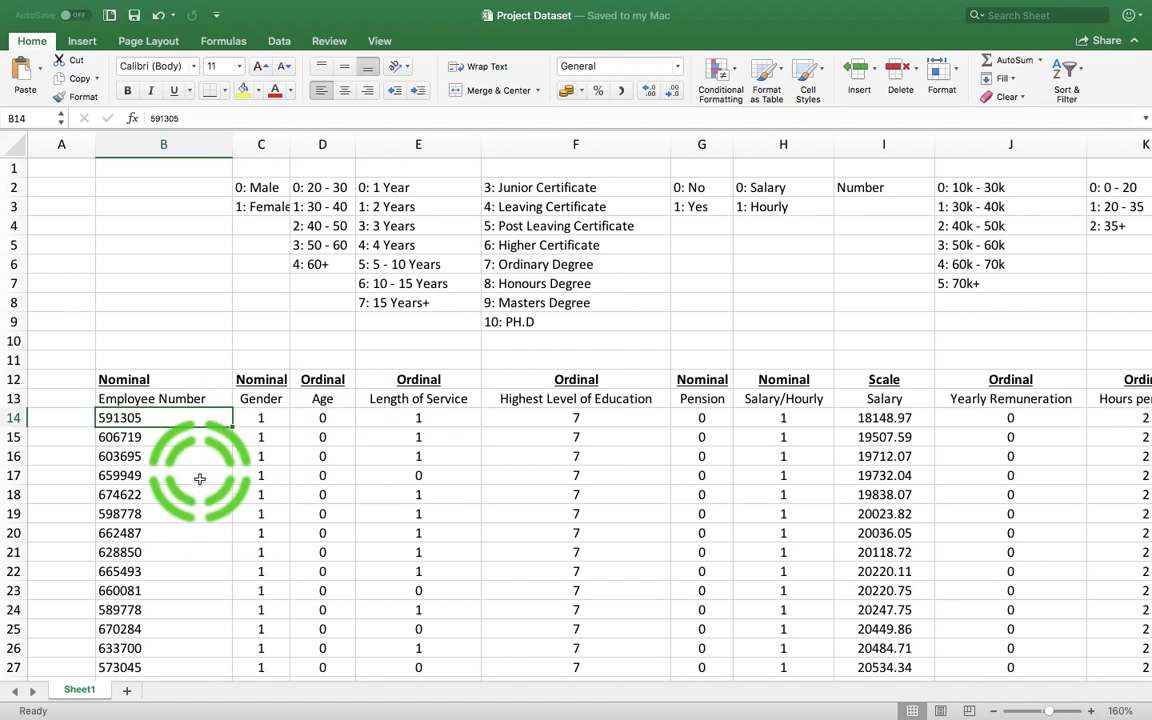
{"action": "left_click", "coordinate": [164, 142]}
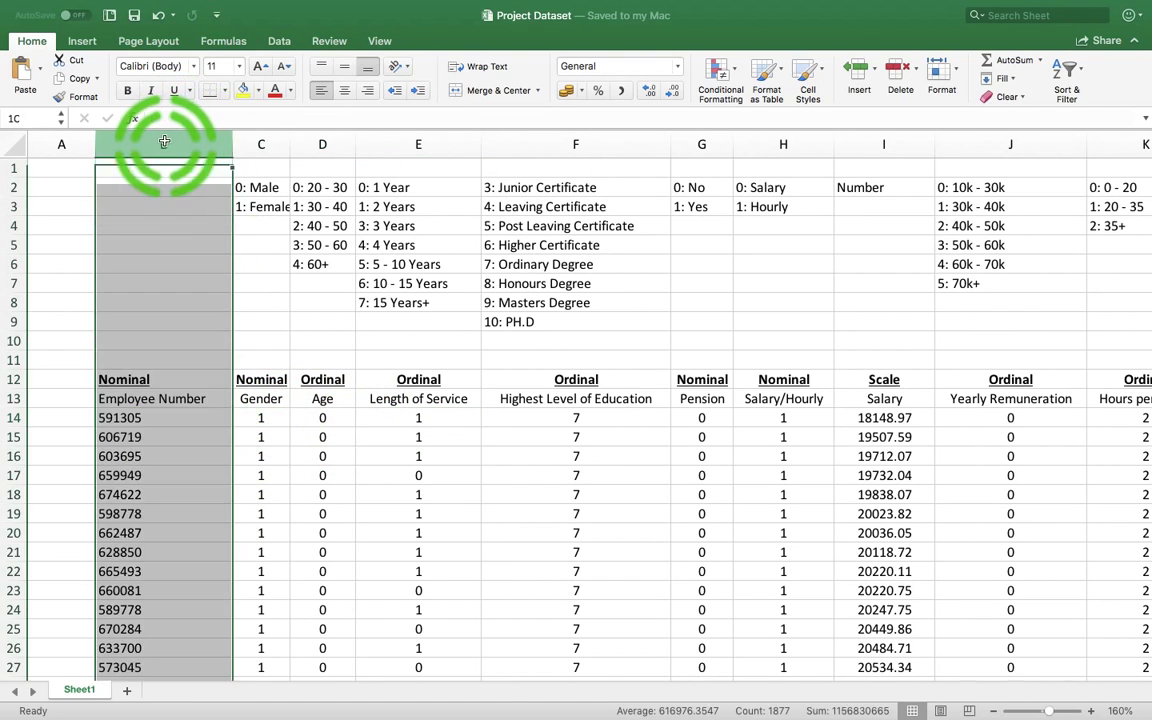
{"action": "left_click", "coordinate": [278, 142]}
{"action": "left_click", "coordinate": [325, 141]}
{"action": "left_click", "coordinate": [420, 141]}
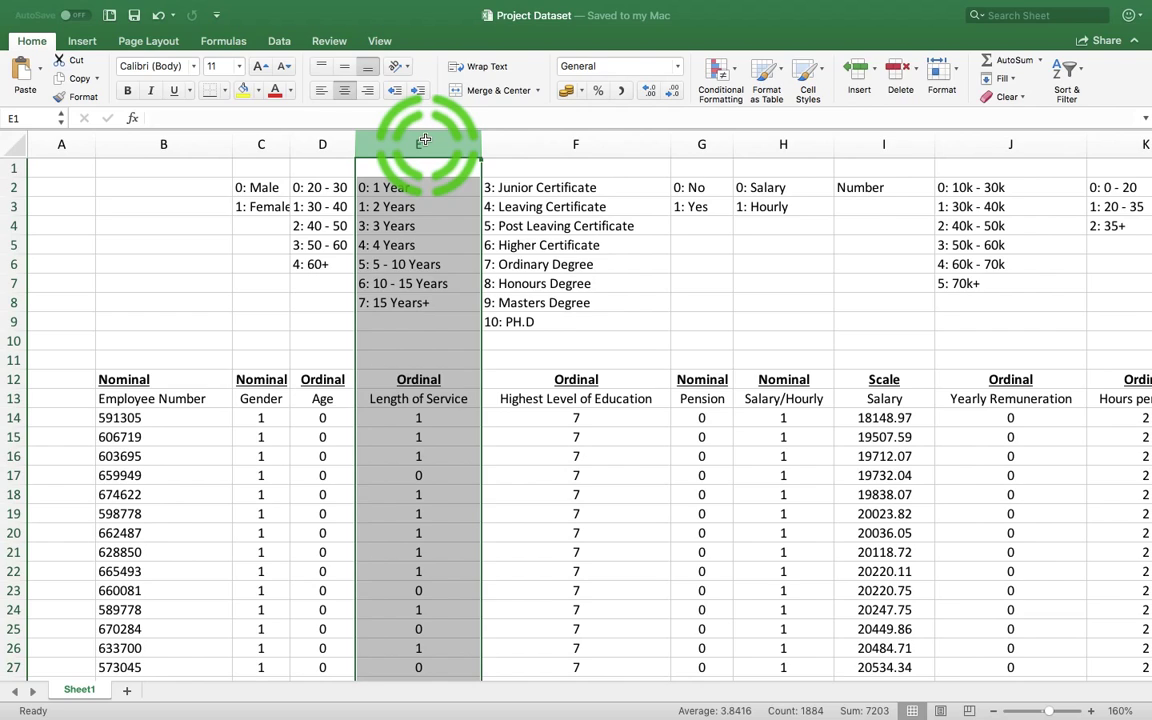
{"action": "left_click", "coordinate": [180, 398]}
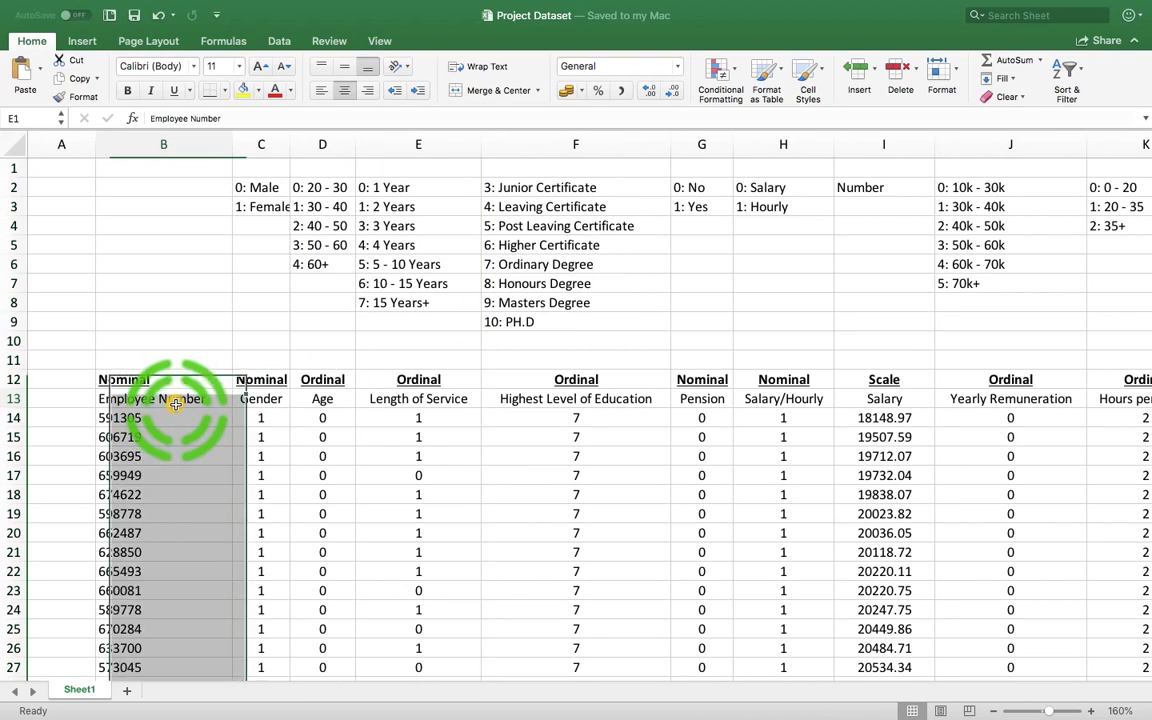
{"action": "left_click", "coordinate": [128, 378]}
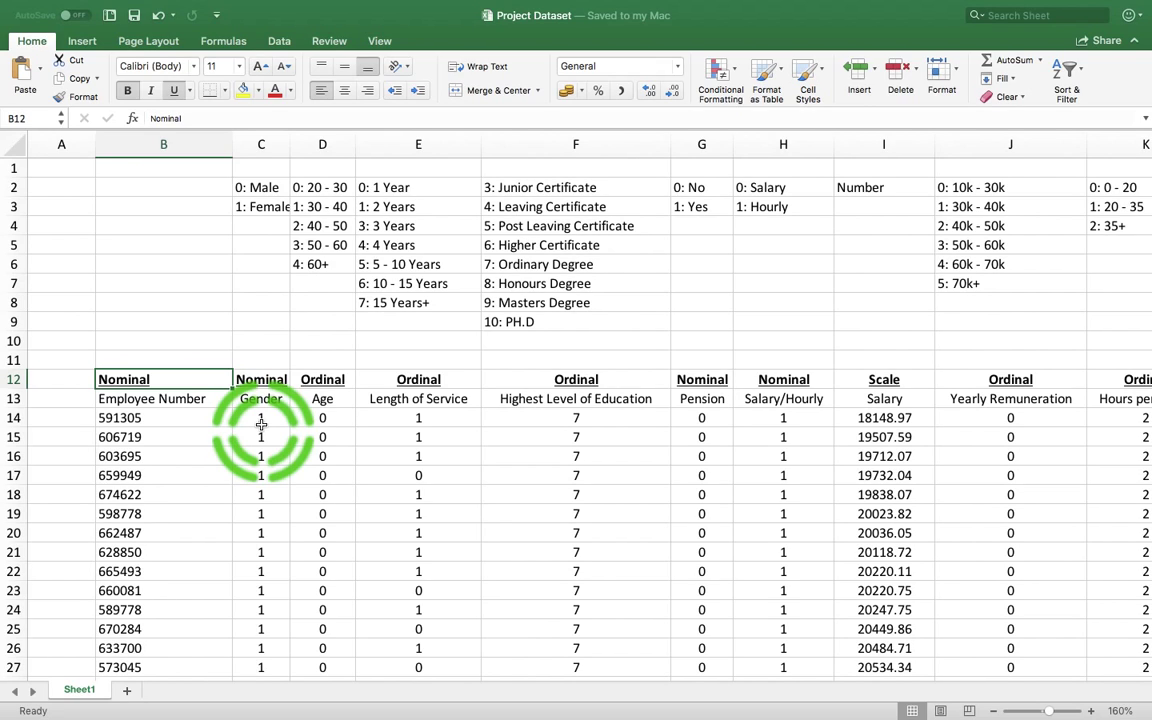
{"action": "left_click", "coordinate": [321, 404]}
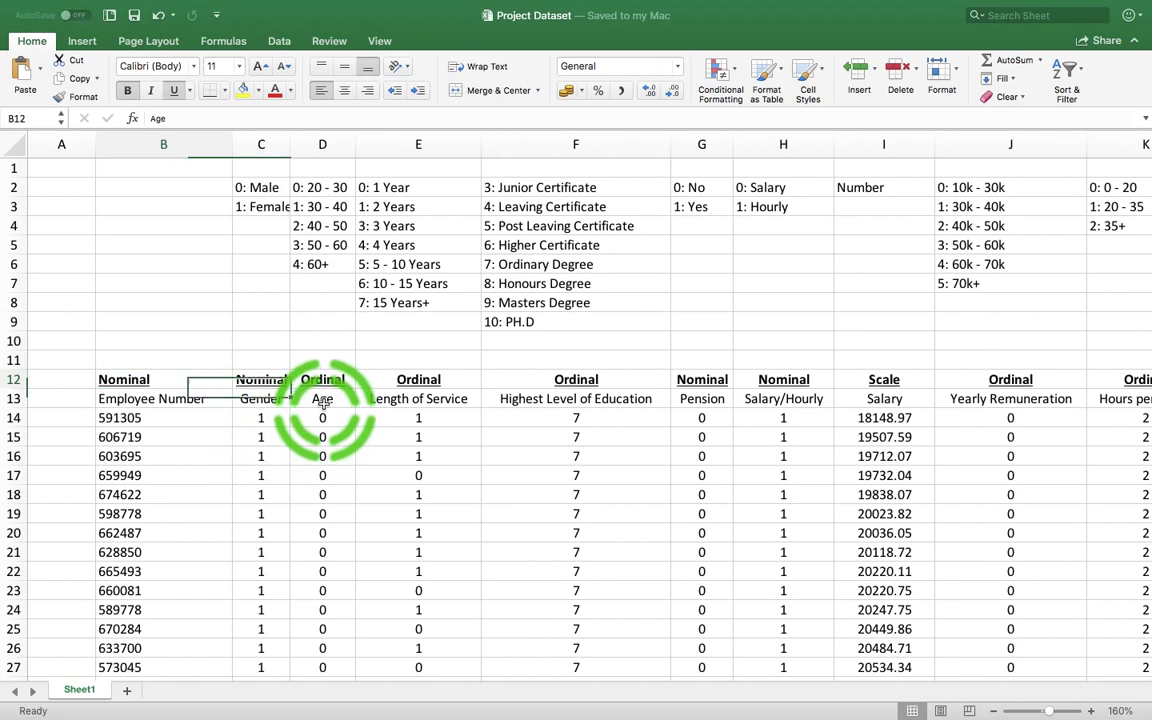
{"action": "left_click", "coordinate": [318, 418]}
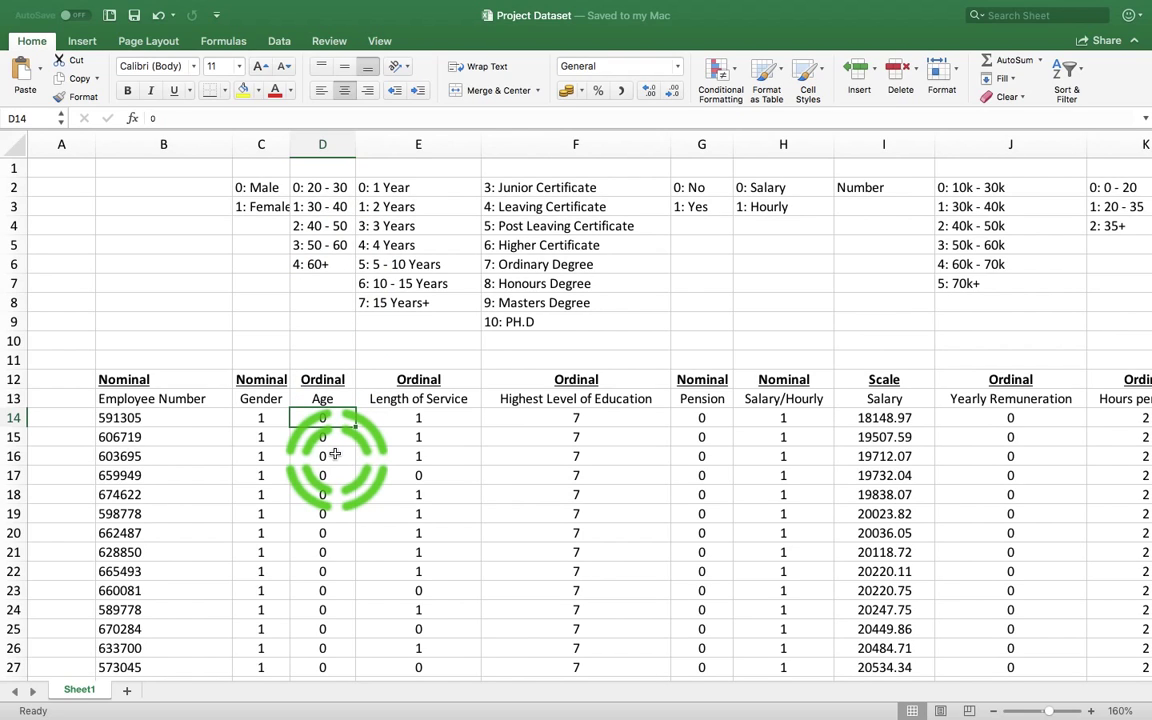
{"action": "left_click", "coordinate": [147, 399]}
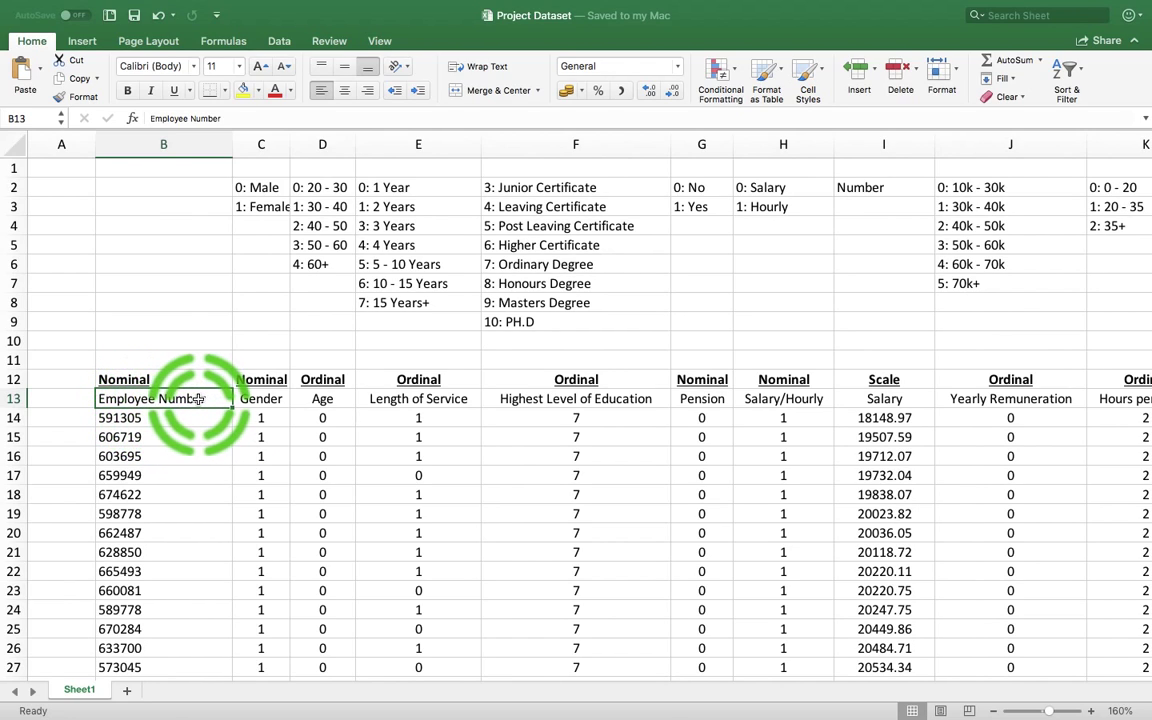
{"action": "left_click", "coordinate": [181, 379]}
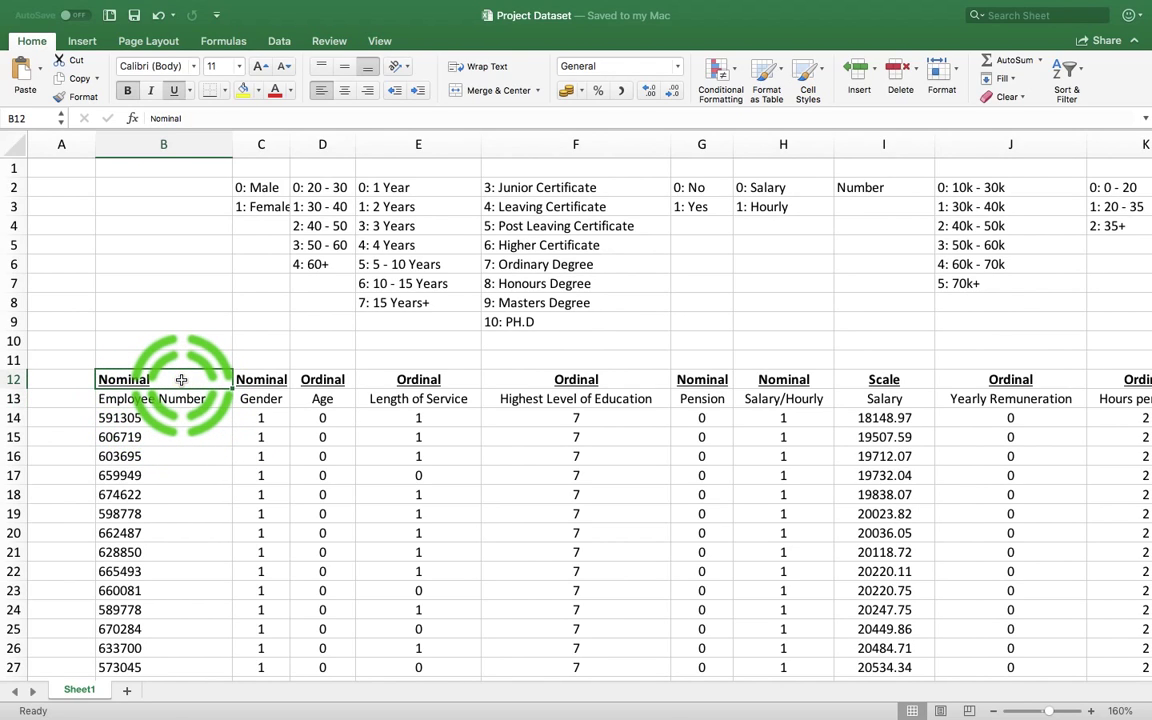
{"action": "left_click", "coordinate": [261, 401]}
{"action": "left_click", "coordinate": [270, 380]}
{"action": "left_click", "coordinate": [322, 400]}
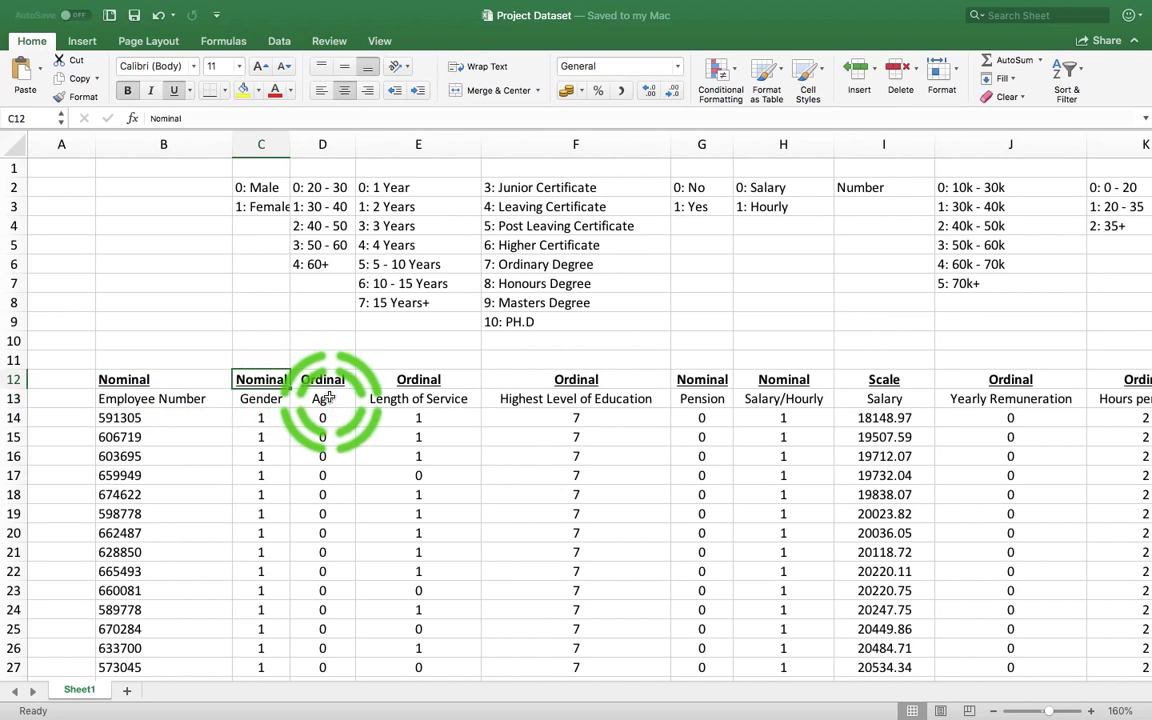
{"action": "left_click", "coordinate": [333, 379]}
{"action": "left_click", "coordinate": [411, 400]}
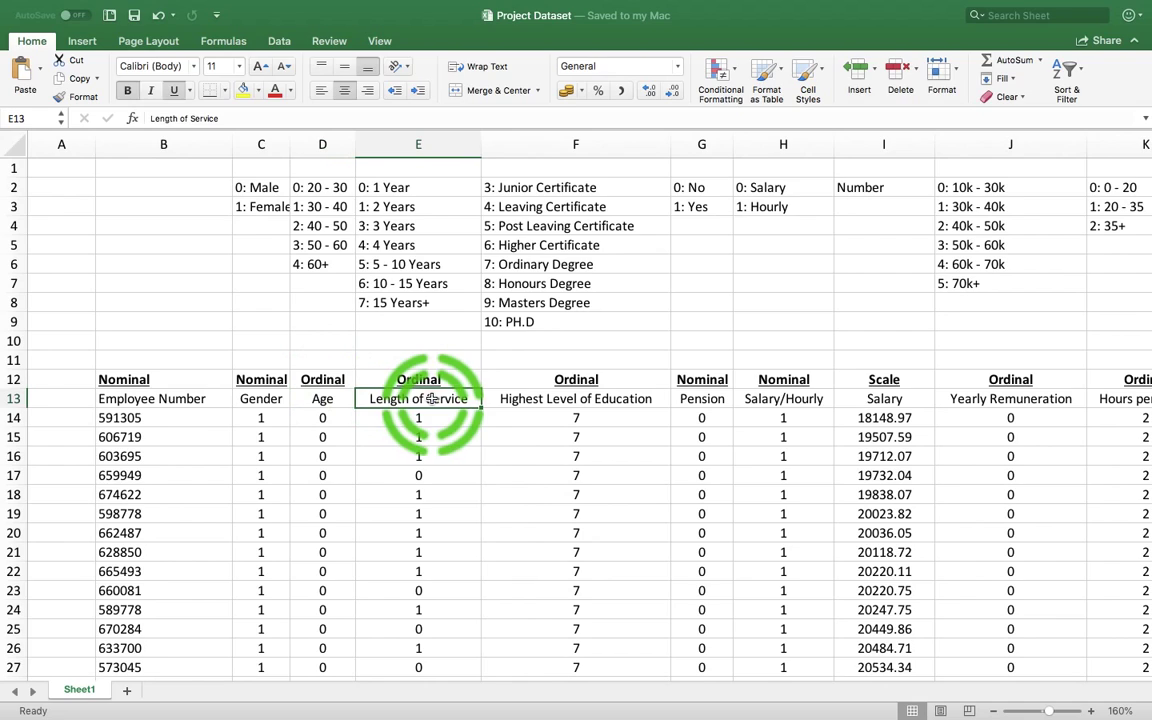
{"action": "left_click", "coordinate": [416, 381]}
{"action": "left_click", "coordinate": [555, 384]}
{"action": "left_click", "coordinate": [560, 381]}
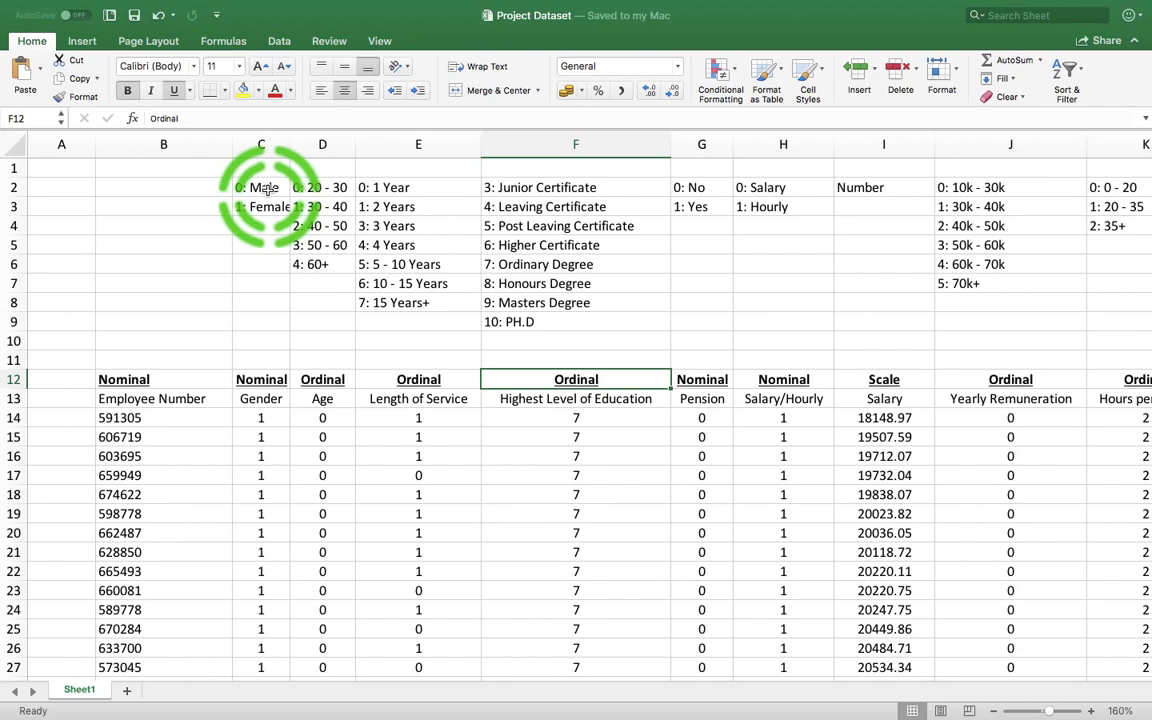
{"action": "left_click", "coordinate": [266, 188]}
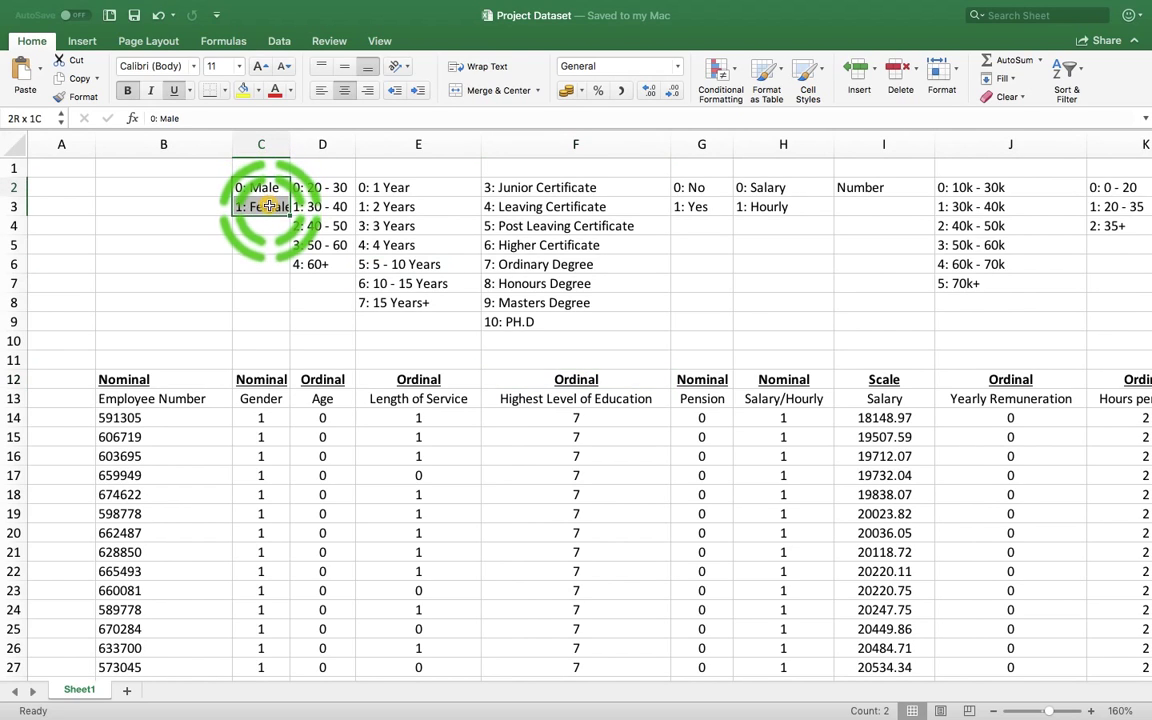
{"action": "left_click", "coordinate": [325, 190]}
{"action": "left_click_drag", "start_coordinate": [325, 190], "coordinate": [322, 262]}
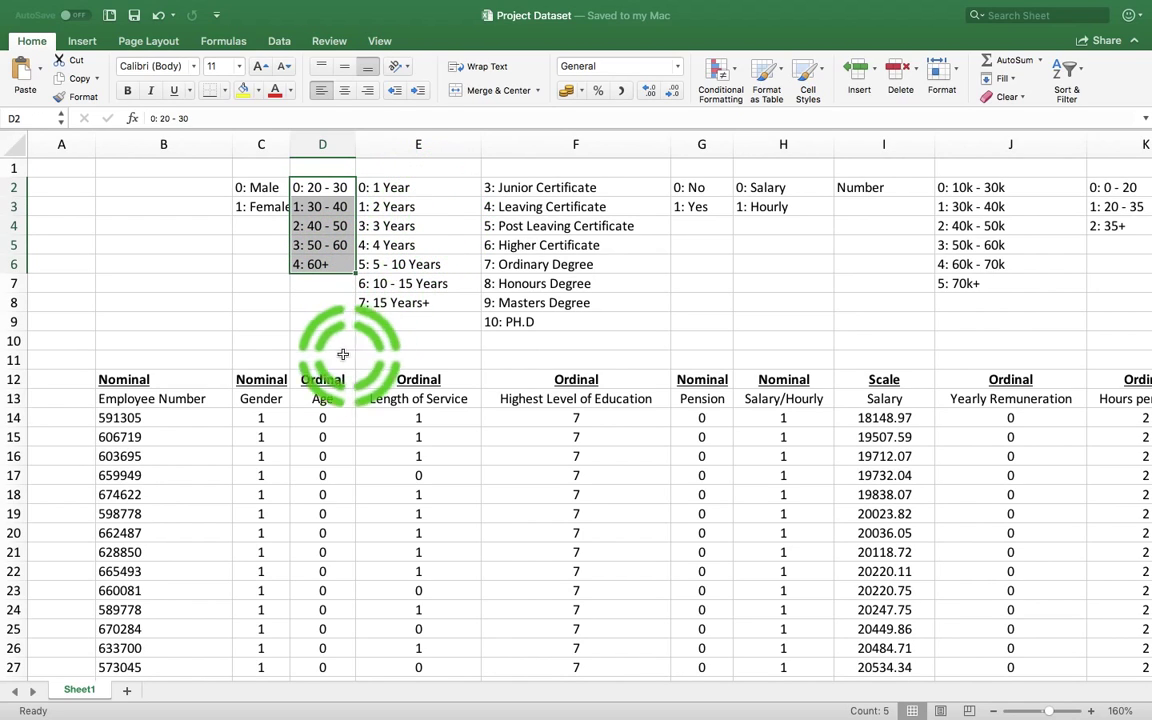
{"action": "left_click", "coordinate": [179, 420]}
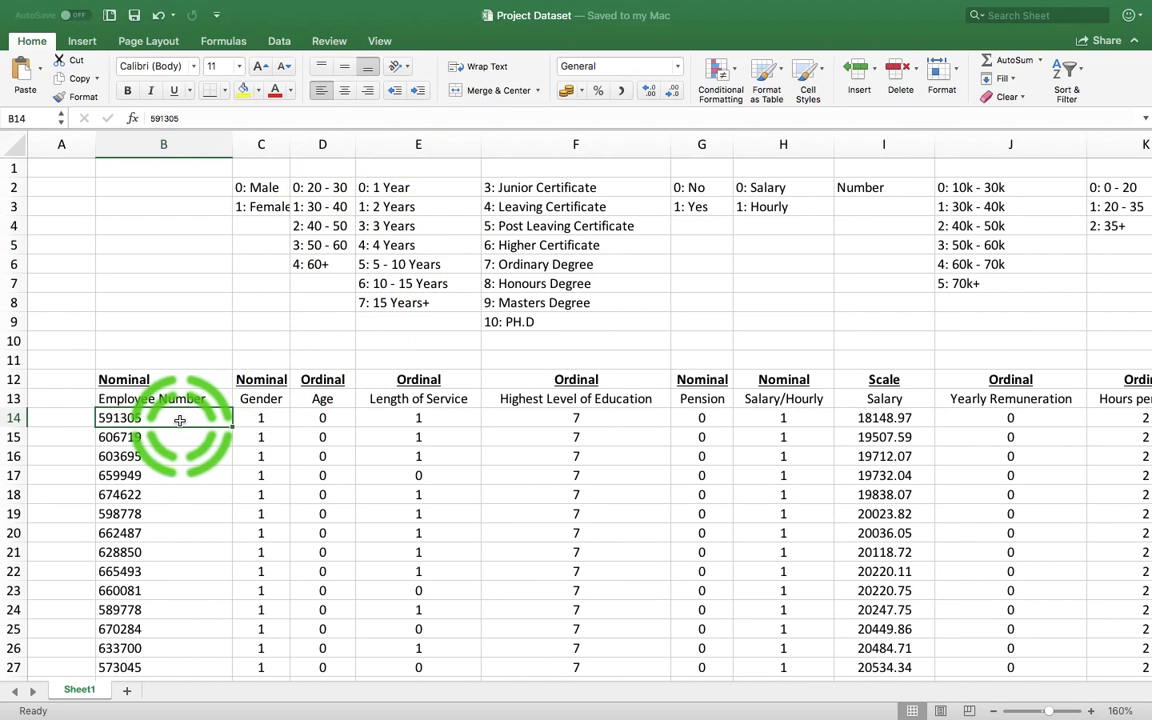
{"action": "key", "text": "super+shift+Right"}
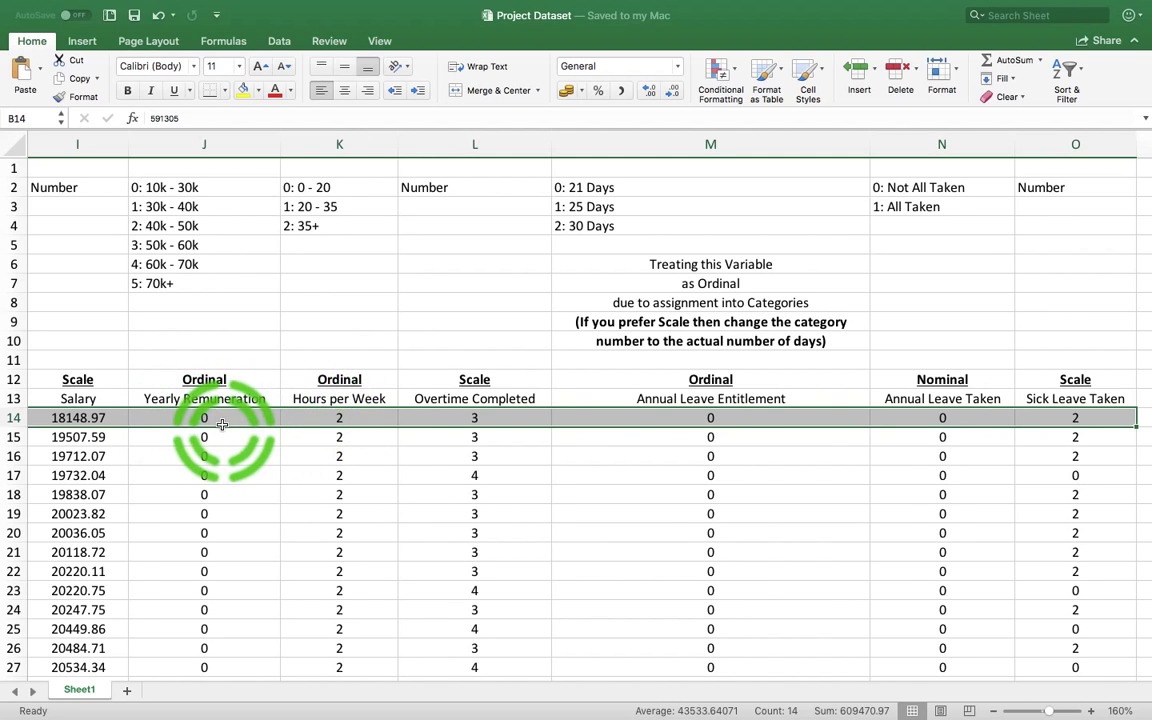
{"action": "scroll", "coordinate": [211, 420], "scroll_direction": "left", "scroll_amount": 10}
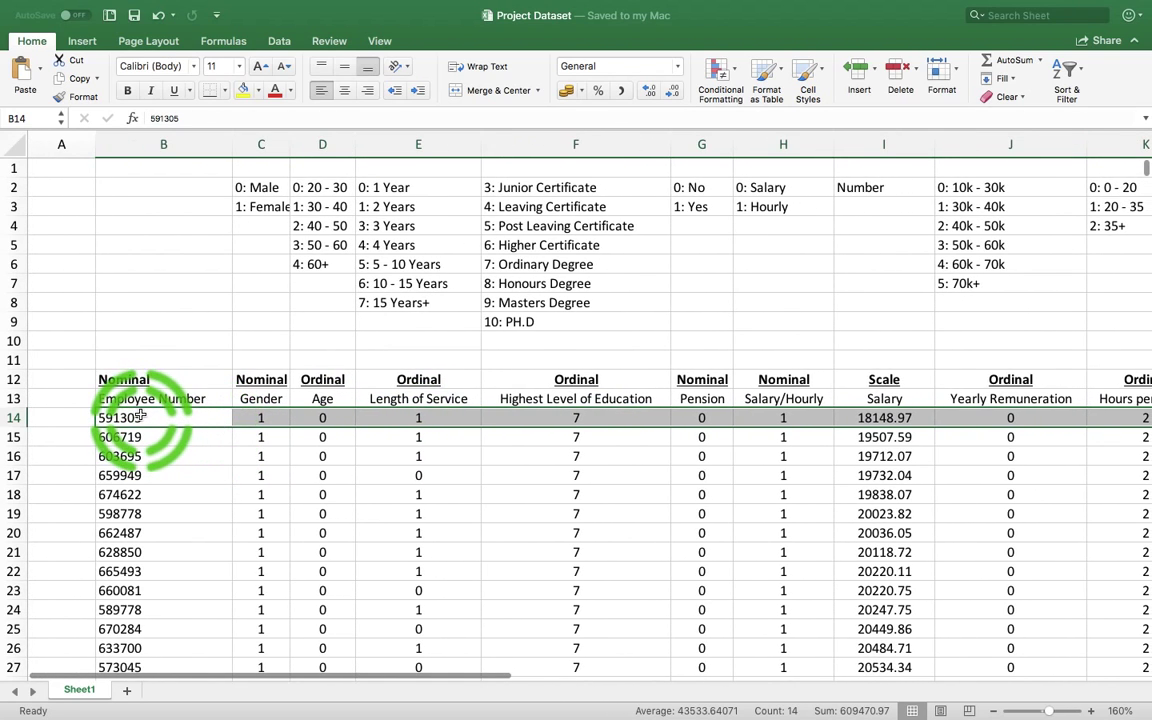
{"action": "scroll", "coordinate": [233, 427], "scroll_direction": "right", "scroll_amount": 10}
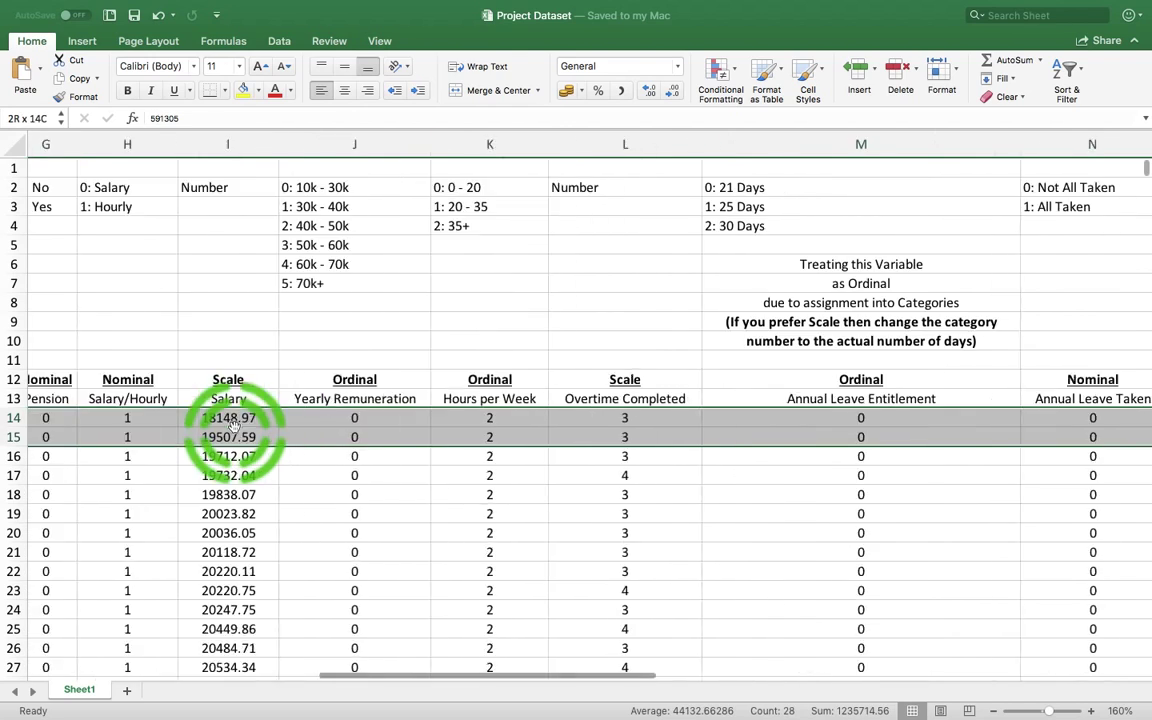
{"action": "key", "text": "shift+Down"}
{"action": "key", "text": "shift+Down"}
{"action": "key", "text": "shift+Down"}
{"action": "key", "text": "shift+Down"}
{"action": "key", "text": "shift+Down"}
{"action": "key", "text": "shift+Down"}
{"action": "key", "text": "shift+Down"}
{"action": "key", "text": "shift+Down"}
{"action": "key", "text": "shift+Down"}
{"action": "key", "text": "shift+Down"}
{"action": "key", "text": "shift+Down"}
{"action": "key", "text": "shift+Down"}
{"action": "key", "text": "shift+Down"}
{"action": "key", "text": "shift+Down"}
{"action": "key", "text": "shift+Down"}
{"action": "key", "text": "shift+Down"}
{"action": "key", "text": "shift+Down"}
{"action": "key", "text": "shift+Down"}
{"action": "key", "text": "shift+Down"}
{"action": "key", "text": "shift+Down"}
{"action": "key", "text": "shift+Down"}
{"action": "key", "text": "shift+Down"}
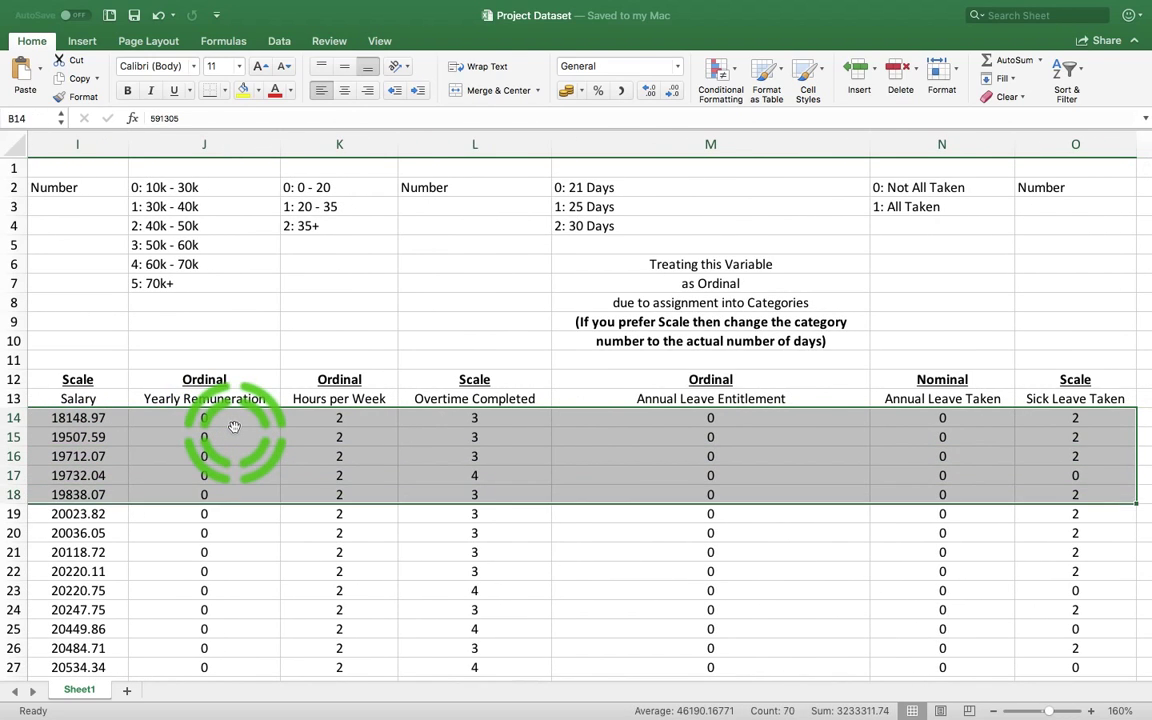
{"action": "key", "text": "shift+Down"}
{"action": "key", "text": "shift+Down"}
{"action": "key", "text": "shift+Down"}
{"action": "key", "text": "shift+Down"}
{"action": "key", "text": "shift+Down"}
{"action": "key", "text": "shift+Down"}
{"action": "key", "text": "shift+Down"}
{"action": "key", "text": "shift+Down"}
{"action": "key", "text": "shift+Down"}
{"action": "key", "text": "shift+Down"}
{"action": "key", "text": "shift+Down"}
{"action": "key", "text": "shift+Down"}
{"action": "key", "text": "shift+Down"}
{"action": "key", "text": "shift+Down"}
{"action": "key", "text": "shift+Down"}
{"action": "key", "text": "shift+Down"}
{"action": "key", "text": "shift+Down"}
{"action": "key", "text": "shift+Down"}
{"action": "key", "text": "shift+Down"}
{"action": "key", "text": "shift+Down"}
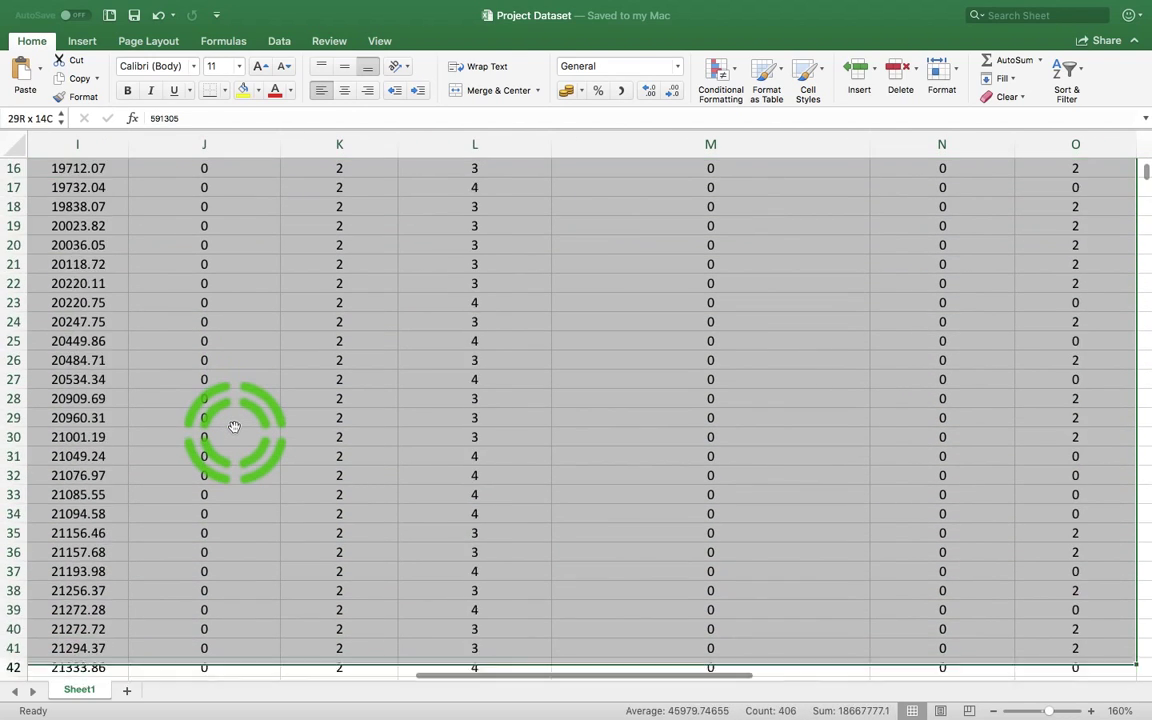
{"action": "key", "text": "shift+Down"}
{"action": "key", "text": "shift+Down"}
{"action": "key", "text": "shift+Down"}
{"action": "key", "text": "shift+Down"}
{"action": "key", "text": "shift+Down"}
{"action": "key", "text": "shift+Down"}
{"action": "key", "text": "shift+Down"}
{"action": "key", "text": "shift+Down"}
{"action": "key", "text": "shift+Down"}
{"action": "key", "text": "shift+Down"}
{"action": "key", "text": "shift+Down"}
{"action": "key", "text": "shift+Down"}
{"action": "key", "text": "shift+Down"}
{"action": "key", "text": "shift+Down"}
{"action": "key", "text": "shift+Down"}
{"action": "key", "text": "shift+Down"}
{"action": "key", "text": "shift+Down"}
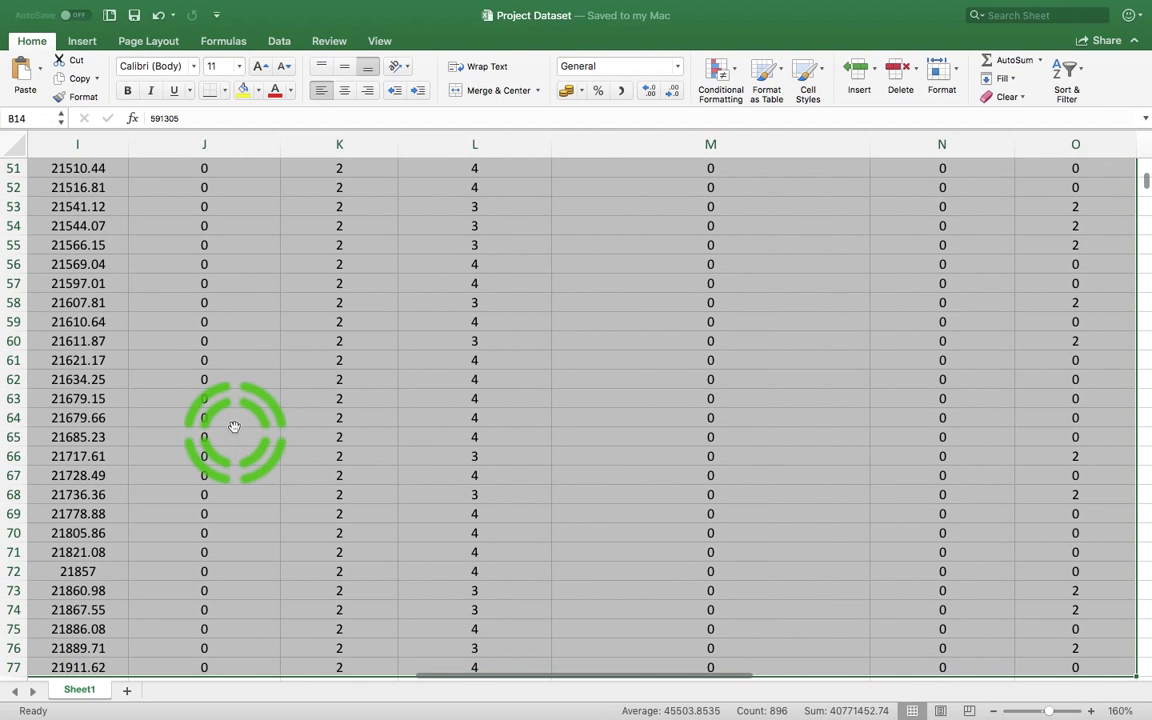
{"action": "key", "text": "Page_Down"}
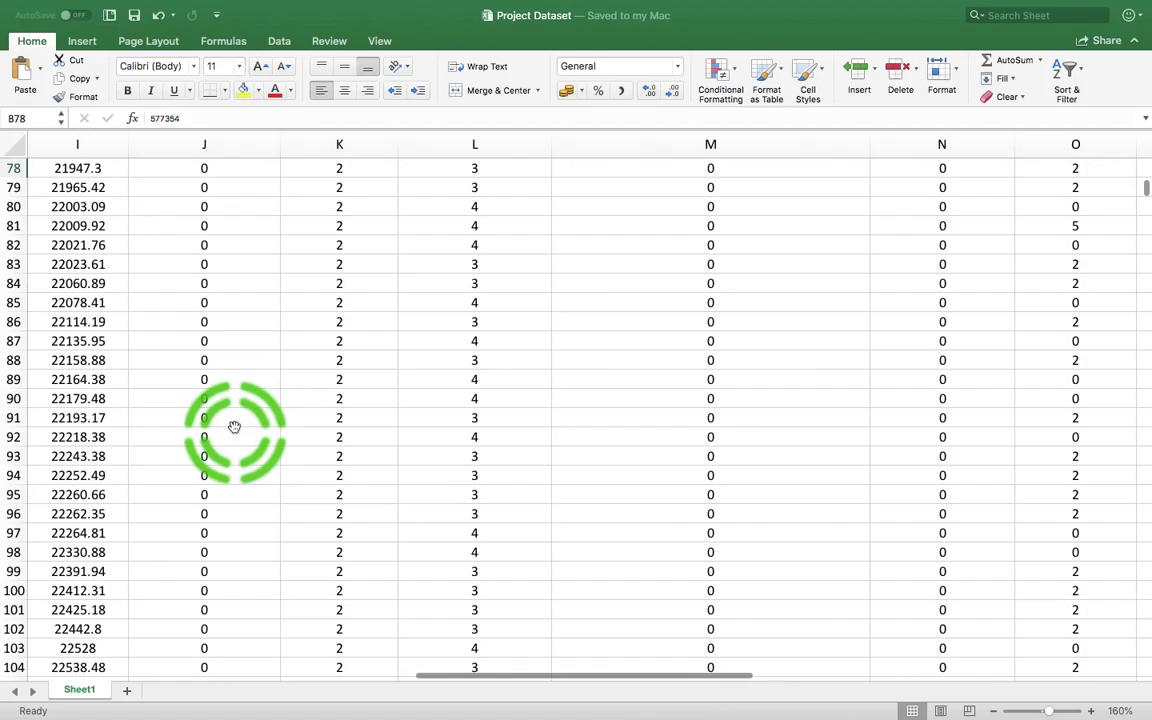